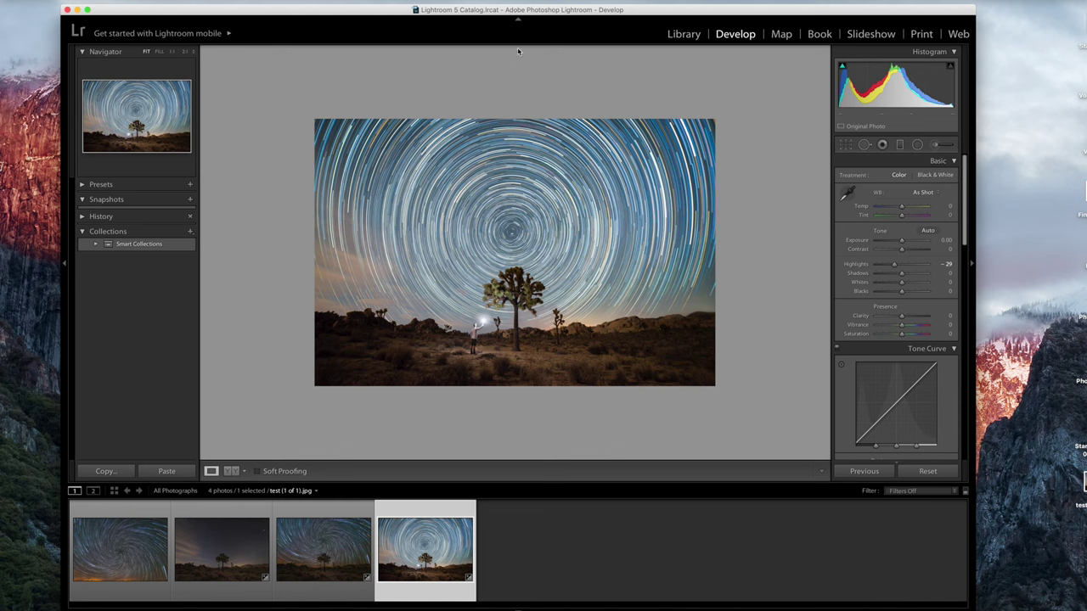
# Preview the swirled star-trail photo, the Joshua tree night photo, and the finished swirl composite.
pyautogui.click(141, 562)
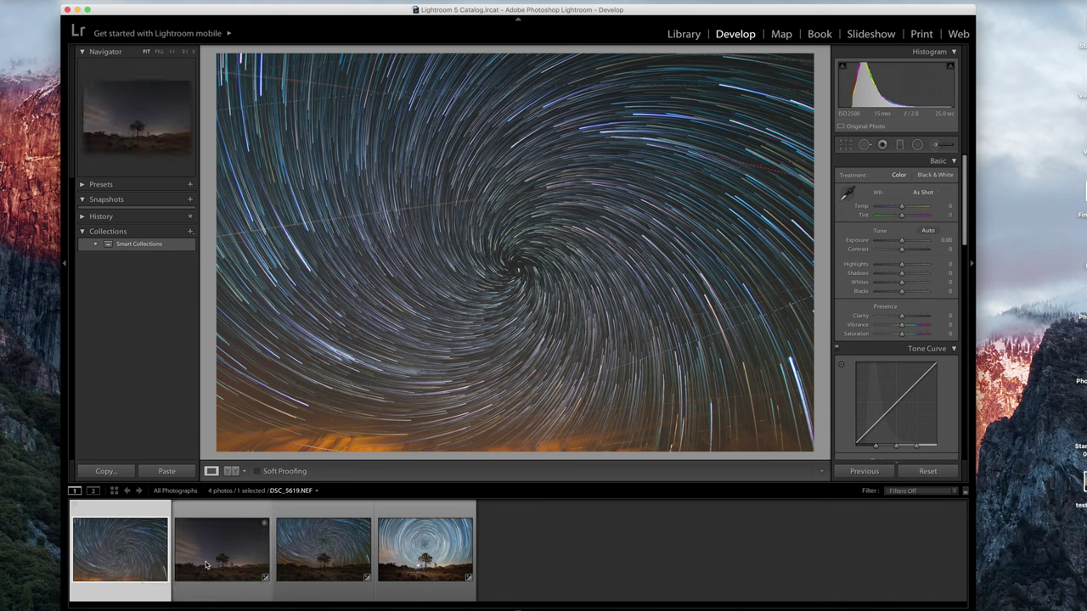
pyautogui.click(180, 562)
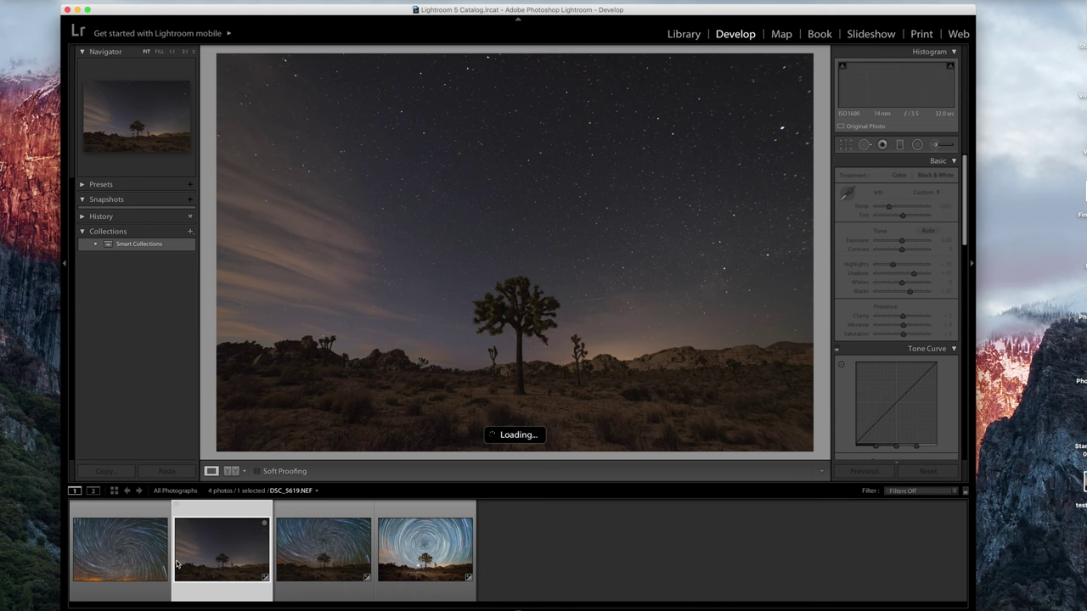
pyautogui.click(319, 561)
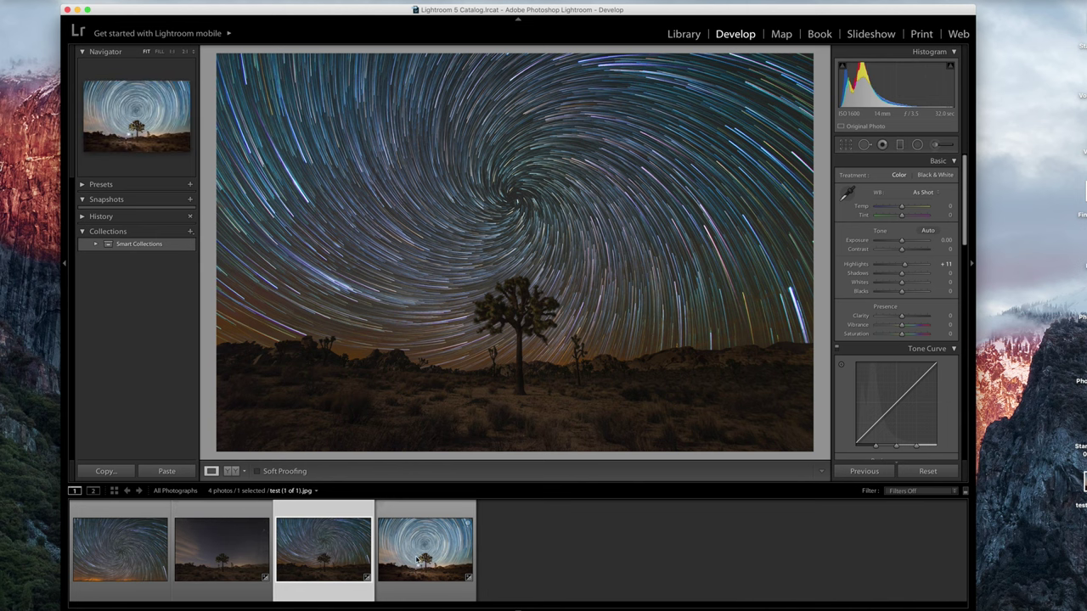
# View the circular star-trail photo from the filmstrip.
pyautogui.click(391, 560)
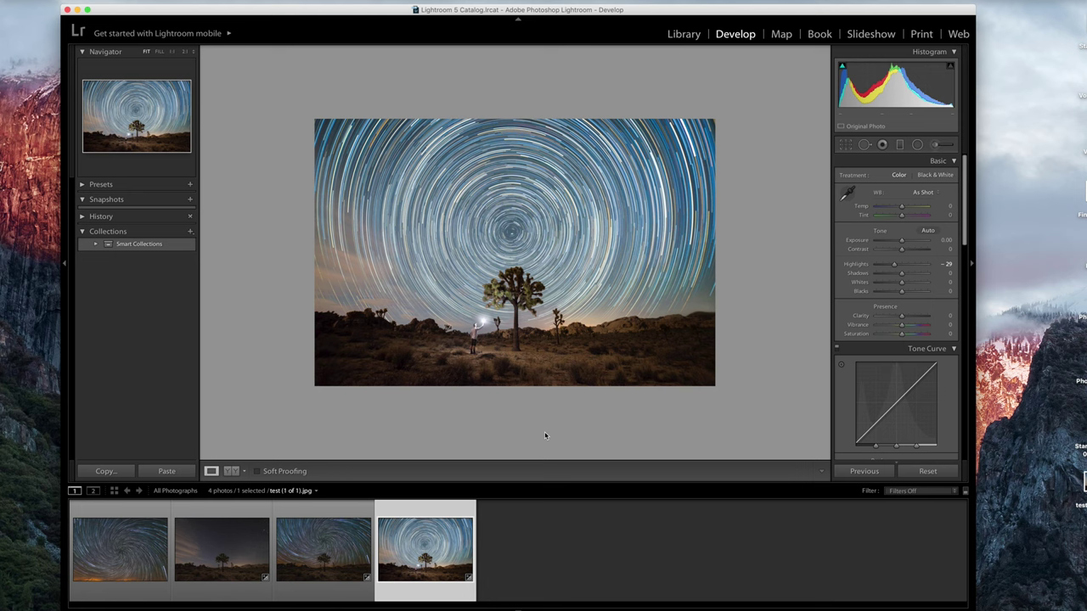
# Select the Joshua tree and swirl star-trail photos and open them as layers in Photoshop.
pyautogui.click(220, 570)
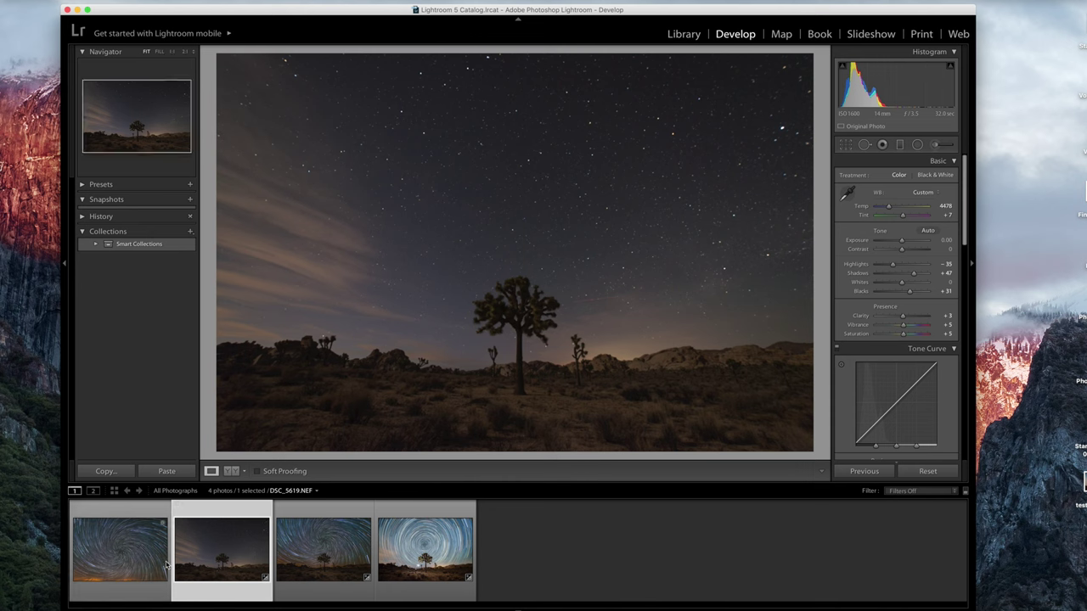
pyautogui.keyDown('super'); pyautogui.click(136, 562); pyautogui.keyUp('super')
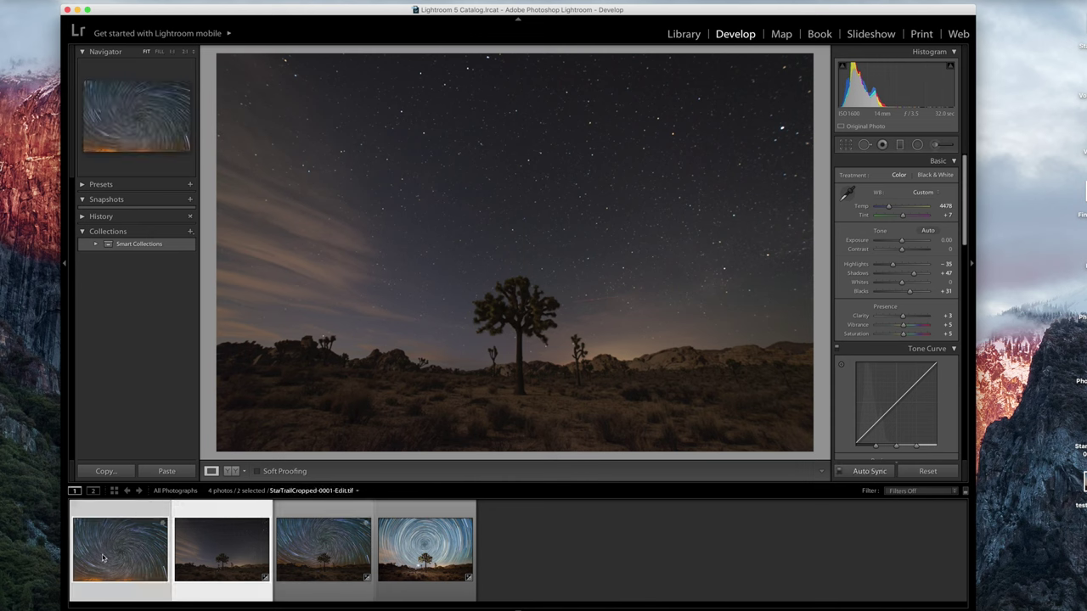
pyautogui.click(59, 0)
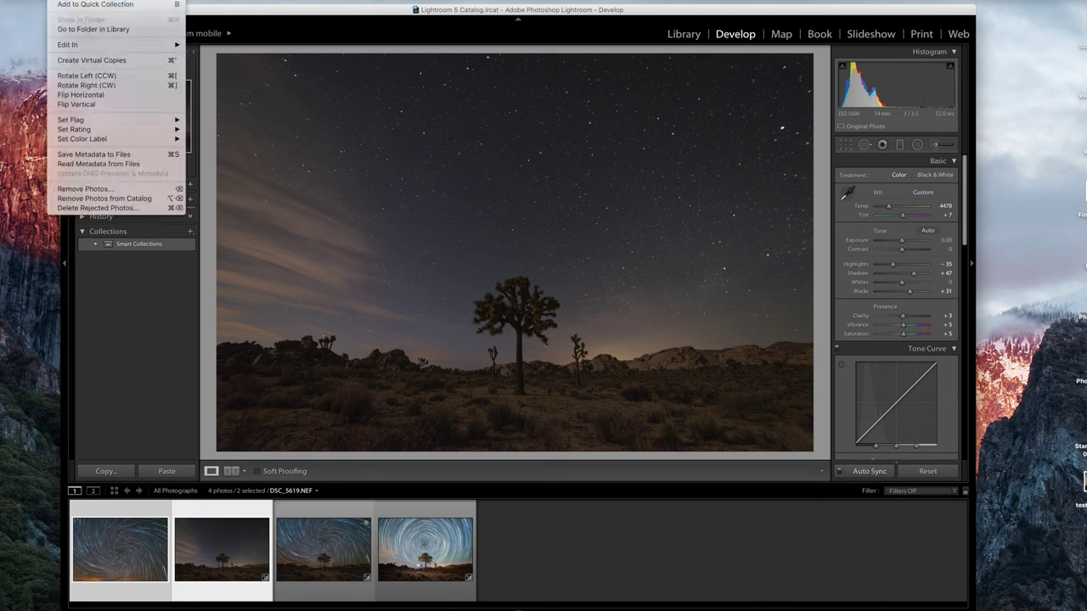
pyautogui.press('Left')
pyautogui.press('Left')
pyautogui.press('Right')
pyautogui.press('Right')
pyautogui.press('Left')
pyautogui.moveTo(86, 45)
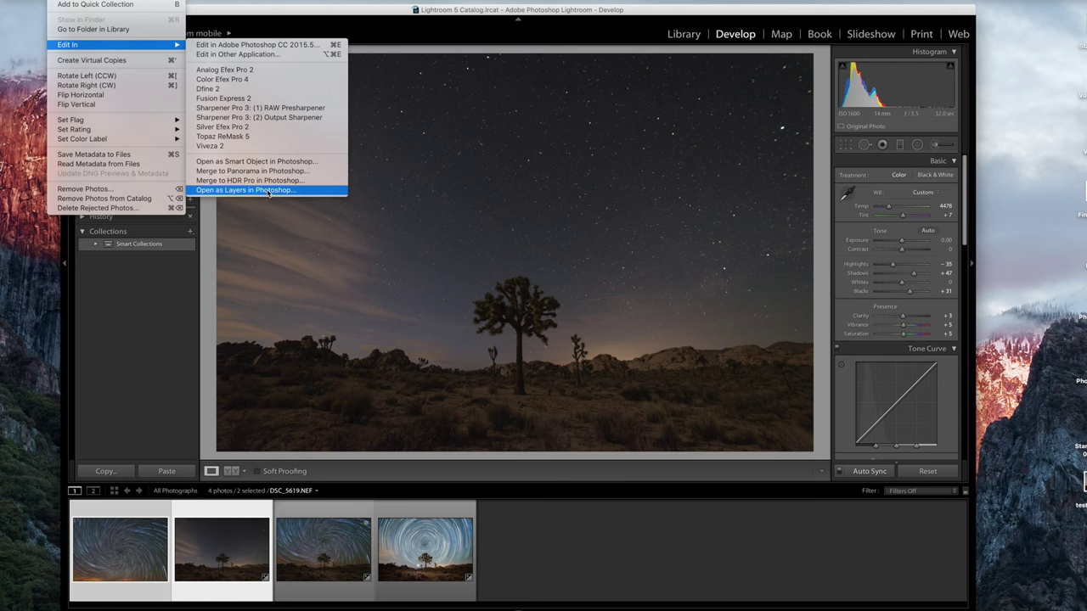
pyautogui.click(268, 191)
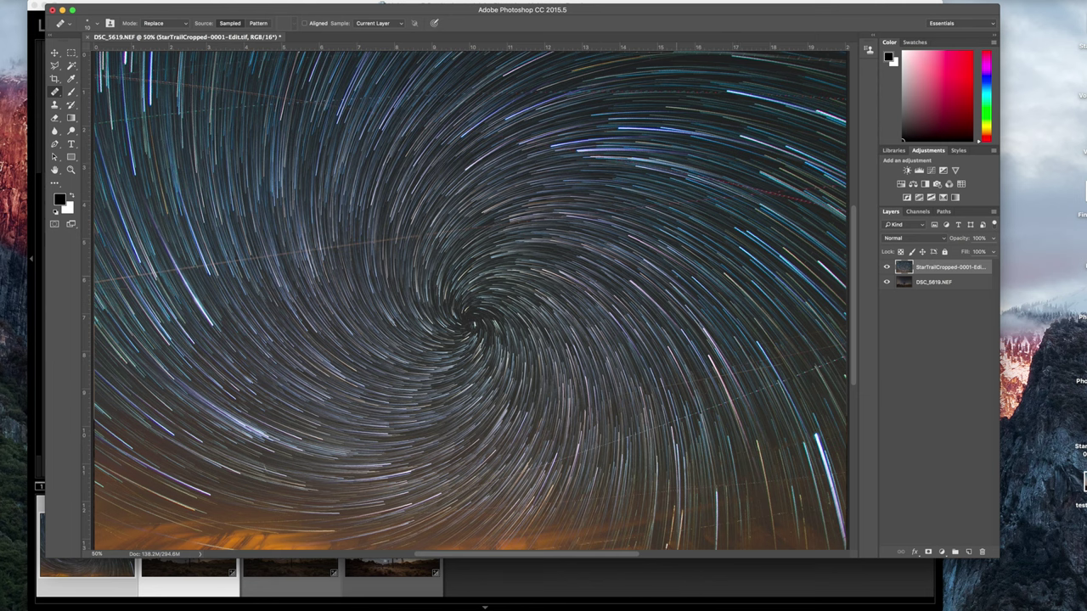
# Duplicate both photo layers and put the Joshua tree copy on top of the star-trail copy.
pyautogui.press('super+minus')
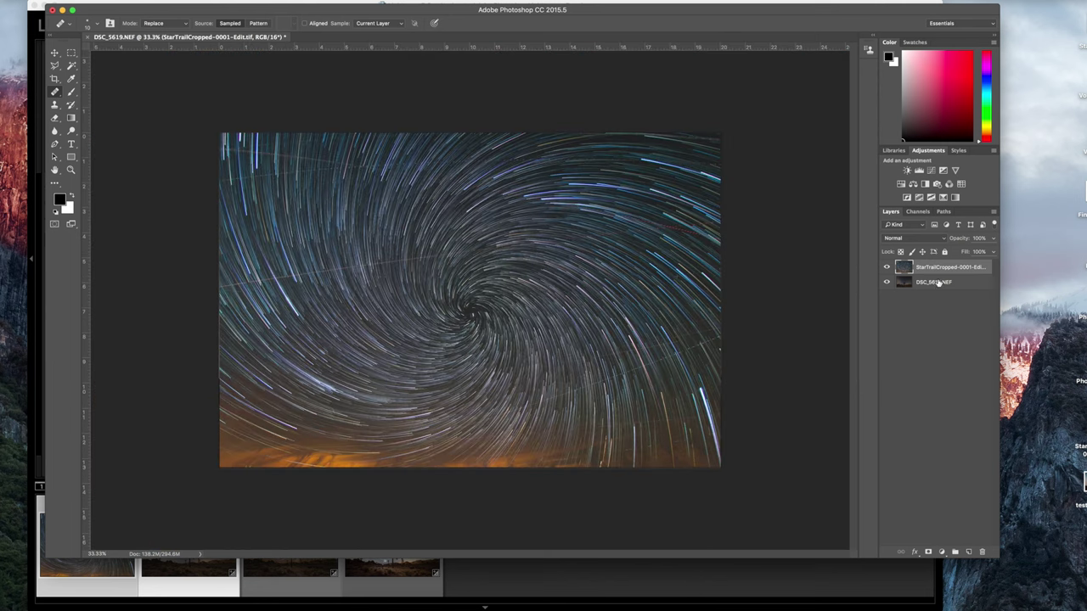
pyautogui.doubleClick(945, 267)
pyautogui.keyDown('shift'); pyautogui.click(938, 282); pyautogui.keyUp('shift')
pyautogui.moveTo(938, 283); pyautogui.dragTo(970, 553)
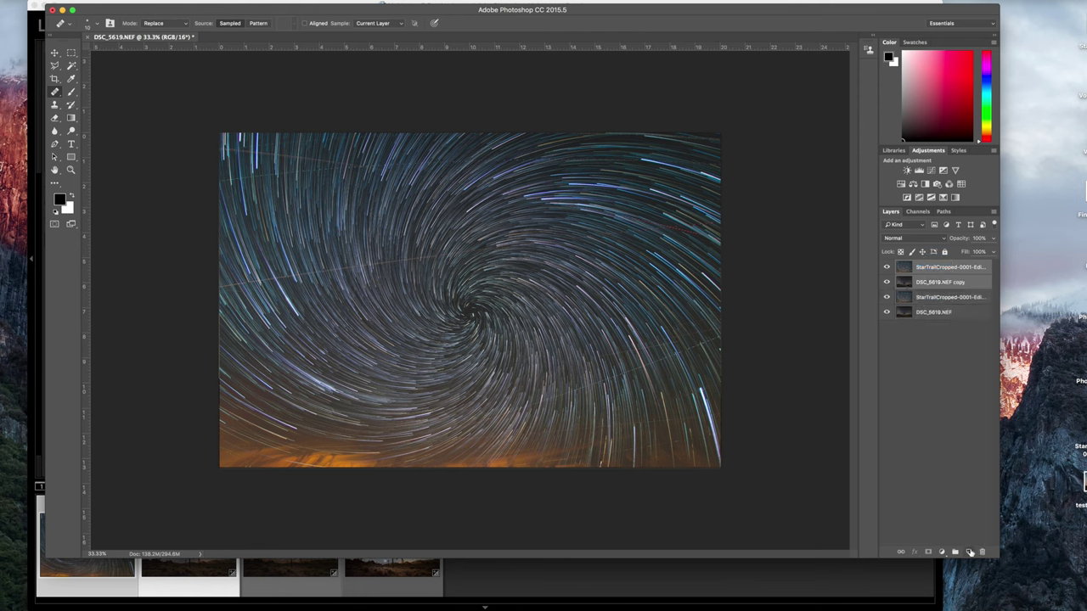
pyautogui.click(932, 274)
pyautogui.moveTo(932, 278); pyautogui.dragTo(943, 315)
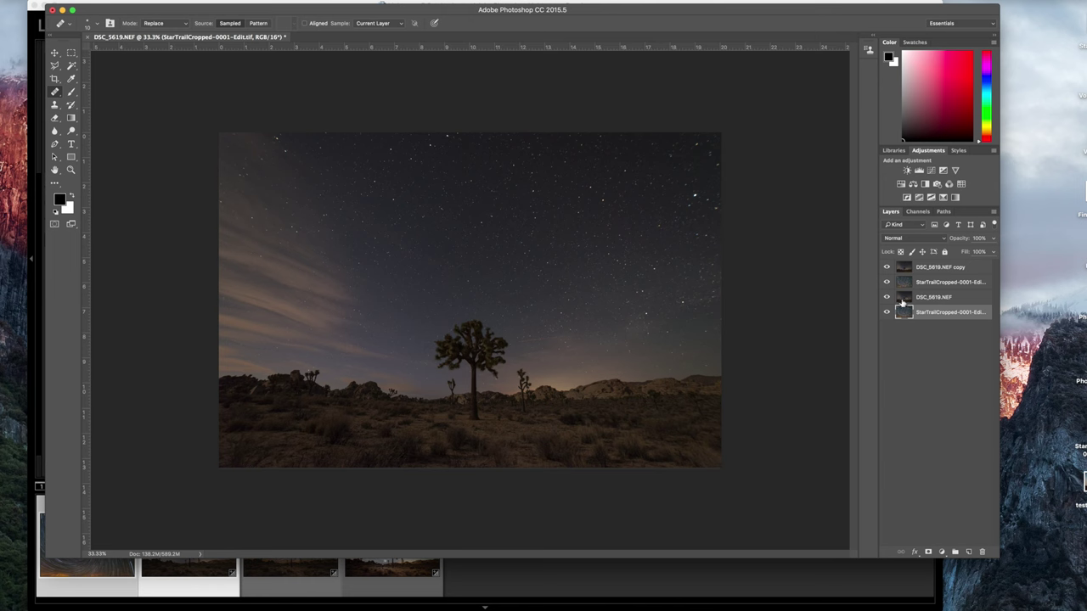
pyautogui.click(929, 270)
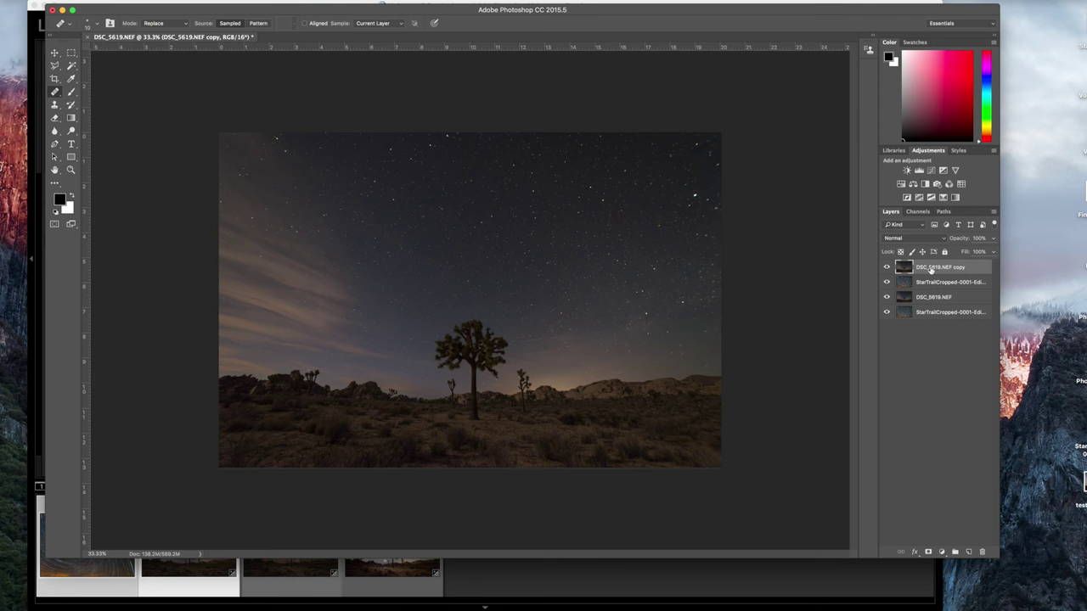
# Lower the top layer's opacity and move the star-trail copy up about 1.7 inches.
pyautogui.click(993, 239)
pyautogui.moveTo(993, 252); pyautogui.dragTo(973, 251)
pyautogui.click(945, 281)
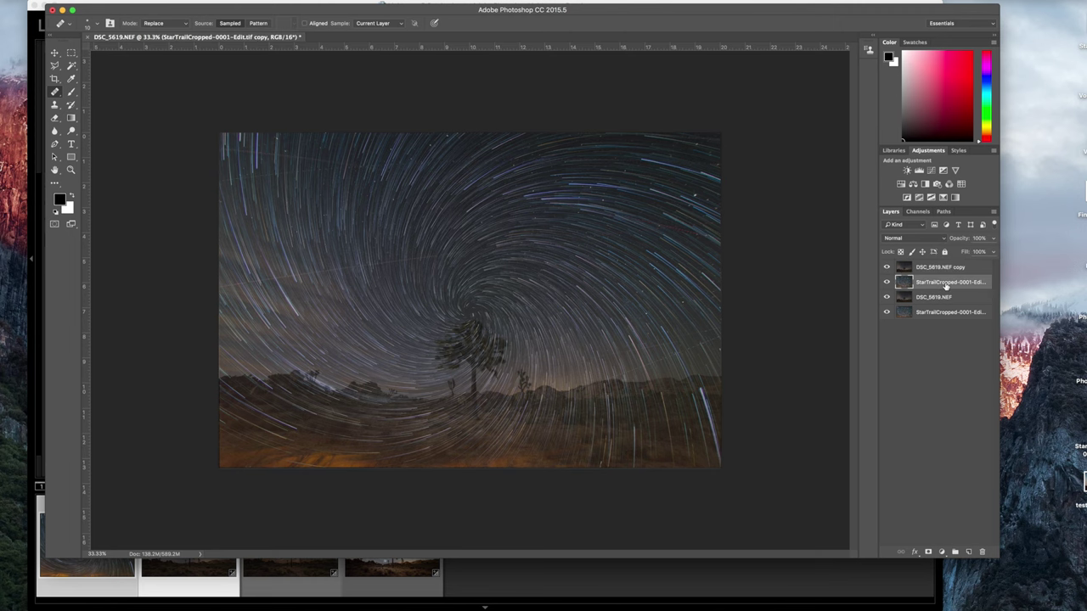
pyautogui.click(54, 52)
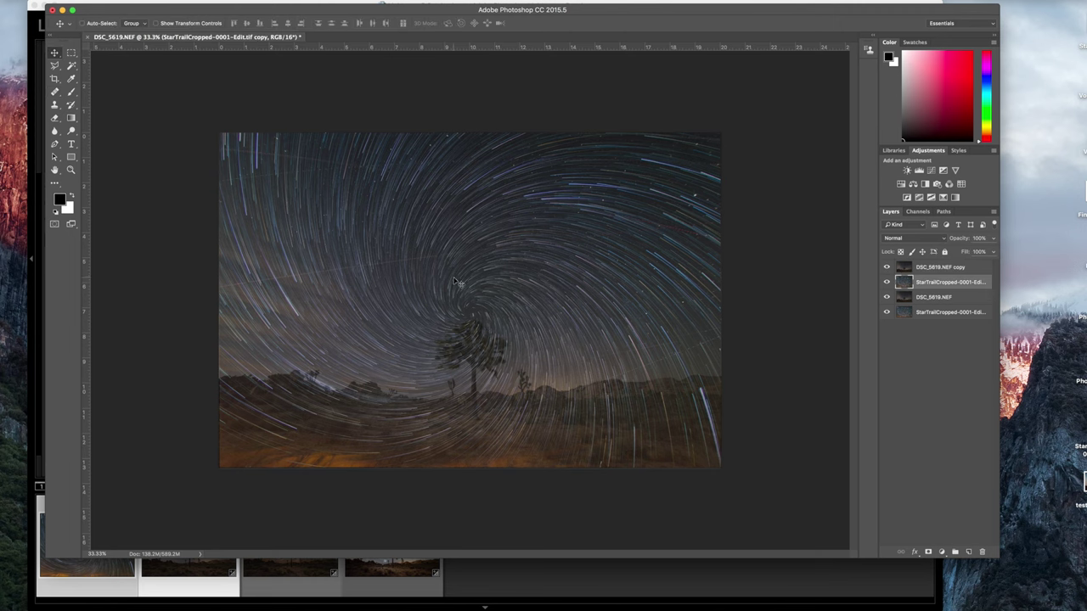
pyautogui.moveTo(468, 318); pyautogui.dragTo(471, 260)
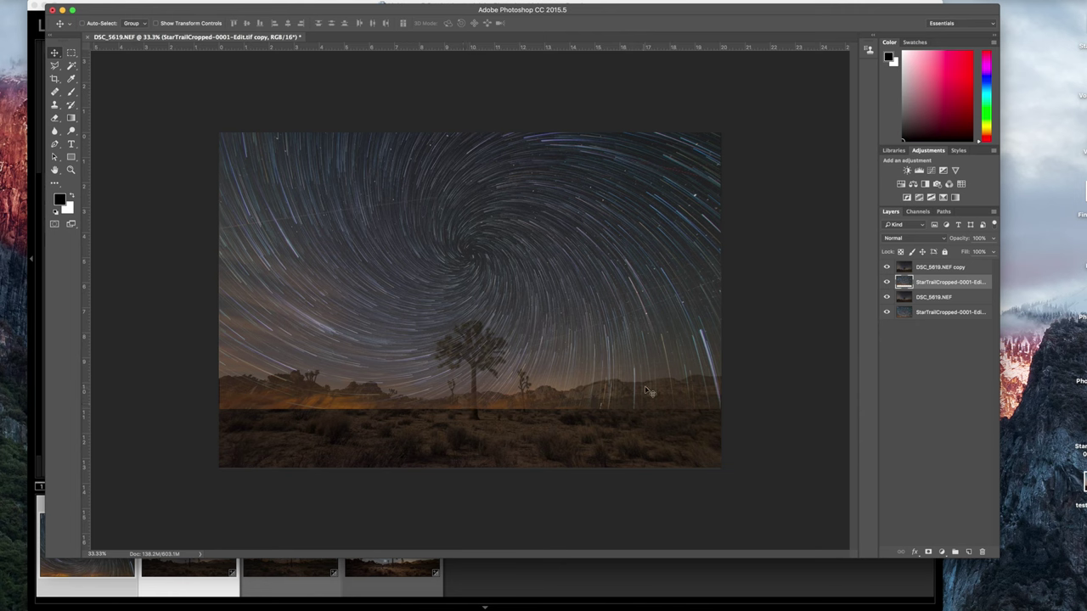
# Restore the Joshua tree copy layer to 100% opacity.
pyautogui.click(944, 270)
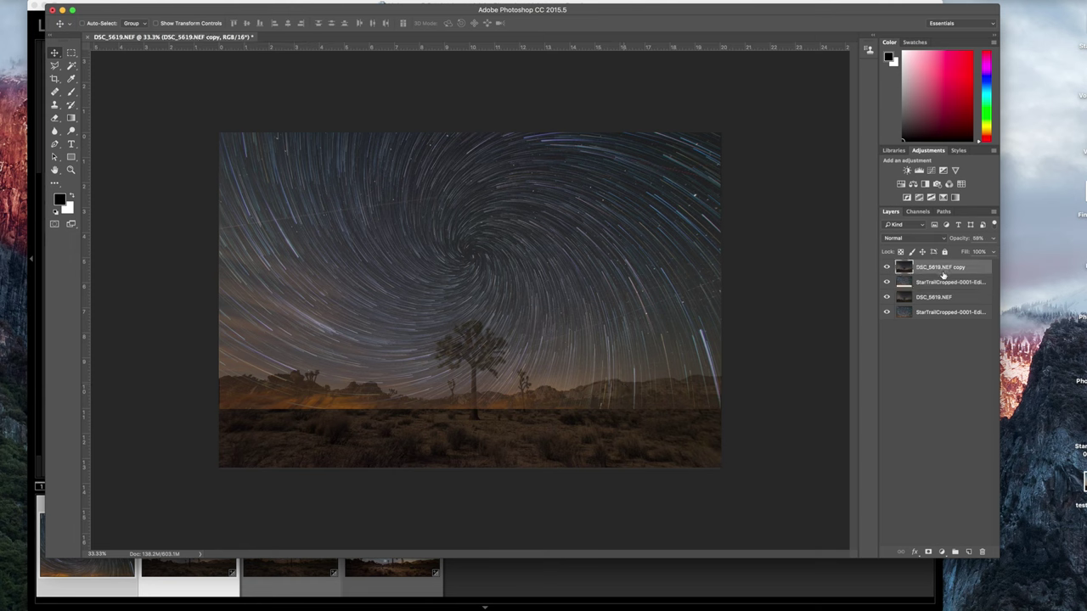
pyautogui.click(993, 240)
pyautogui.moveTo(974, 252); pyautogui.dragTo(995, 252)
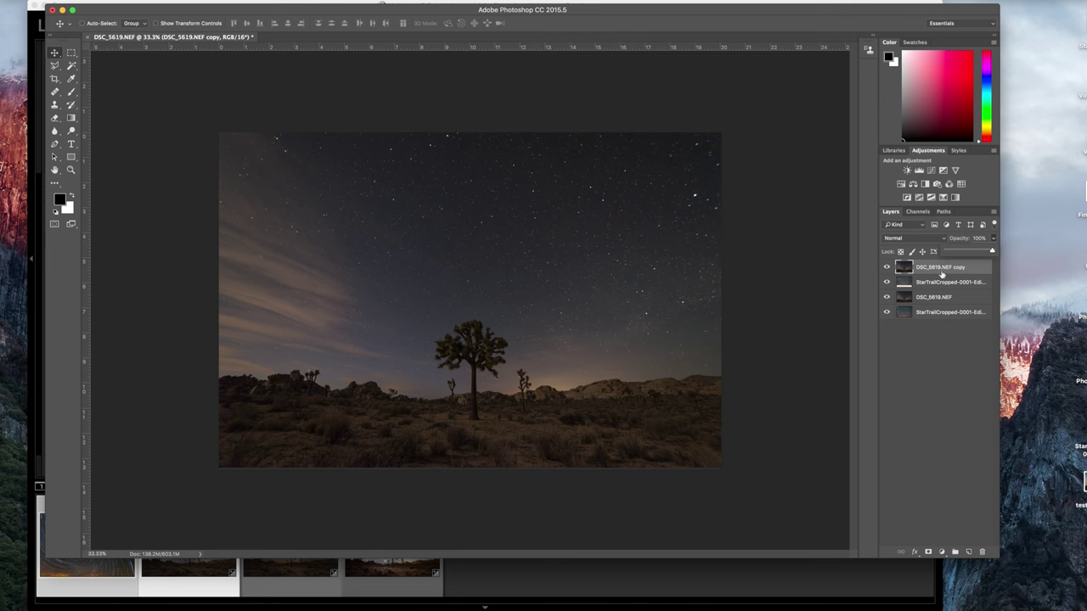
# Add a layer mask to the Joshua tree copy and set up a 1040 px brush.
pyautogui.click(928, 552)
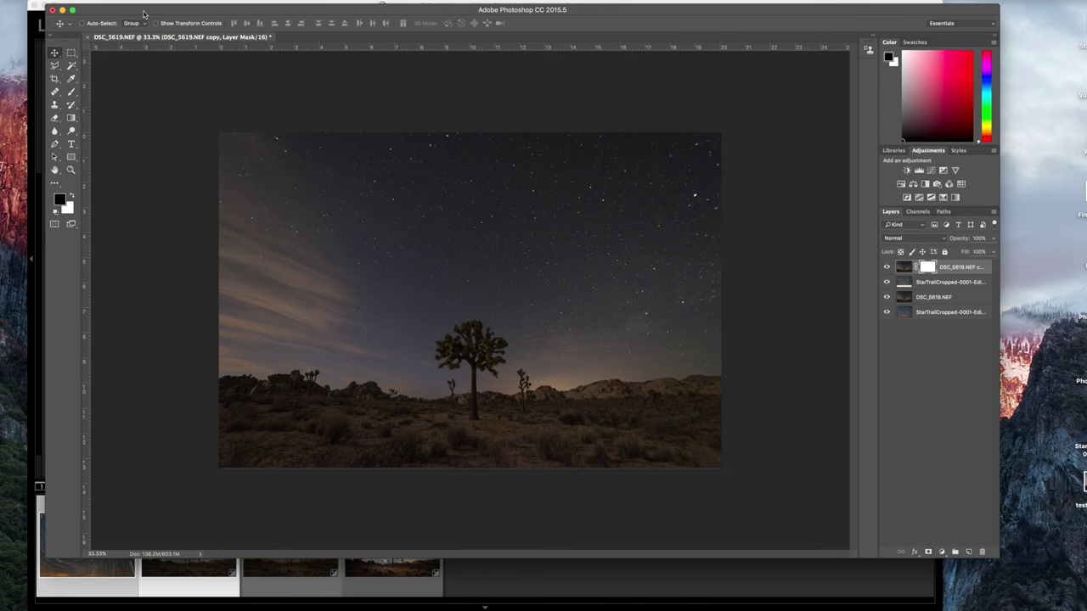
pyautogui.click(71, 93)
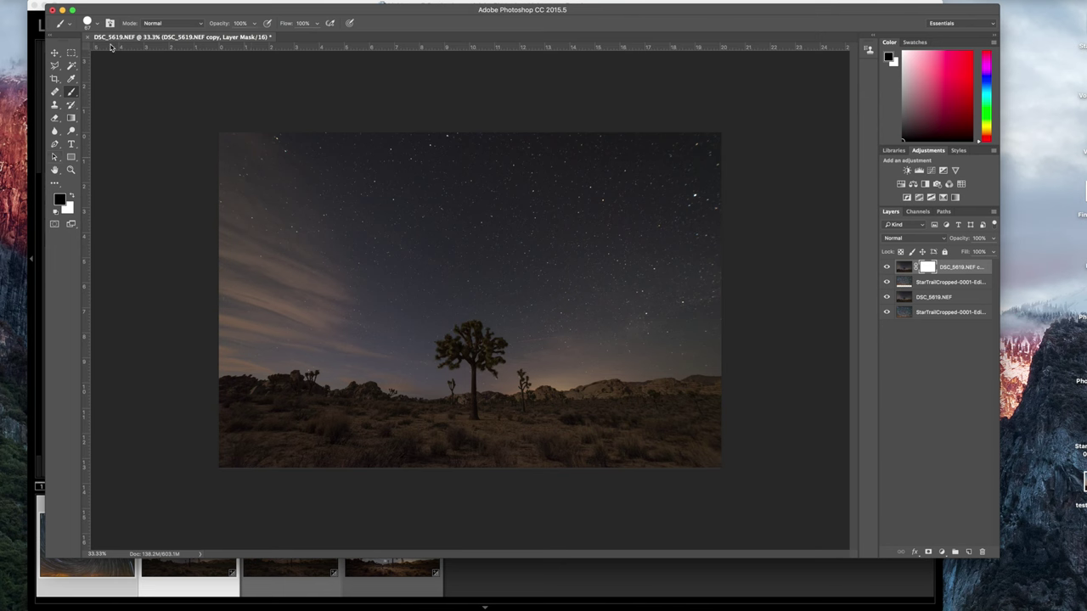
pyautogui.click(91, 25)
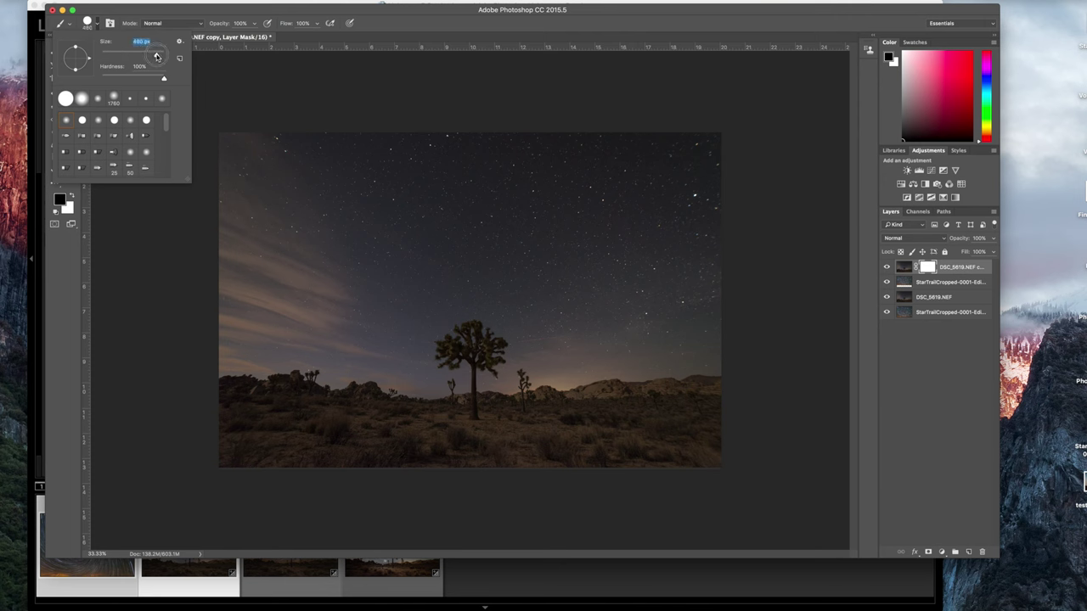
pyautogui.moveTo(157, 56); pyautogui.dragTo(163, 56)
# Paint the mask black over the top-left sky, then shrink the brush to about 400 px.
pyautogui.click(304, 141)
pyautogui.moveTo(304, 141)
pyautogui.mouseDown()
pyautogui.moveTo(198, 151)
pyautogui.moveTo(745, 152)
pyautogui.moveTo(627, 180)
pyautogui.moveTo(206, 201)
pyautogui.moveTo(738, 224)
pyautogui.moveTo(563, 241)
pyautogui.moveTo(217, 239)
pyautogui.moveTo(342, 231)
pyautogui.moveTo(707, 266)
pyautogui.moveTo(695, 281)
pyautogui.moveTo(232, 278)
pyautogui.moveTo(326, 284)
pyautogui.moveTo(236, 298)
pyautogui.moveTo(371, 307)
pyautogui.moveTo(440, 261)
pyautogui.moveTo(654, 311)
pyautogui.moveTo(721, 310)
pyautogui.moveTo(552, 321)
pyautogui.mouseUp()
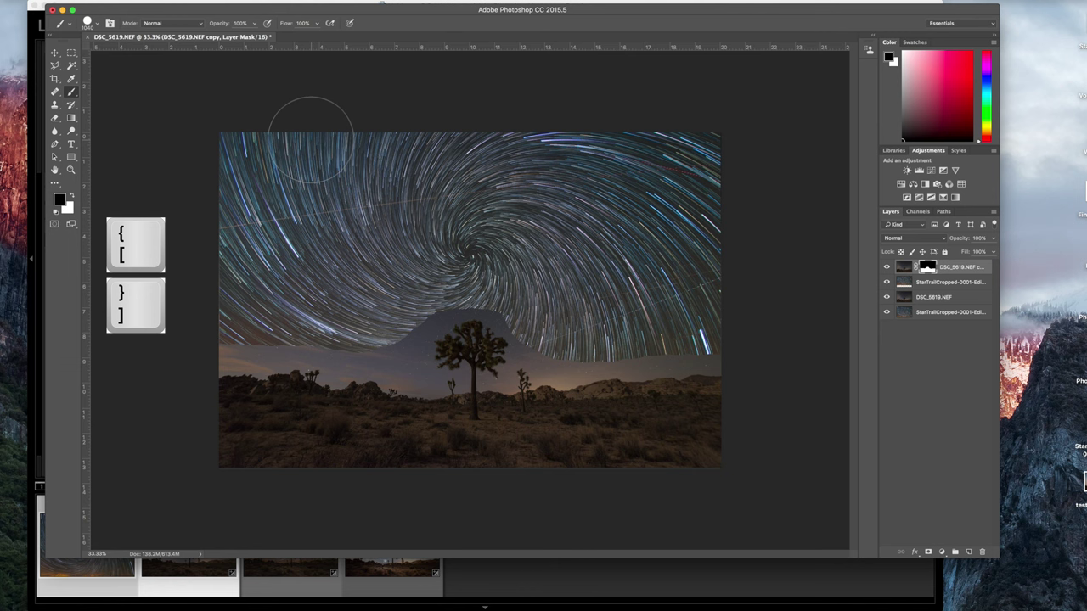
pyautogui.press('[')
pyautogui.press('[')
pyautogui.press('[')
pyautogui.press('[')
pyautogui.press('[')
pyautogui.press('[')
pyautogui.press('[')
pyautogui.press('[')
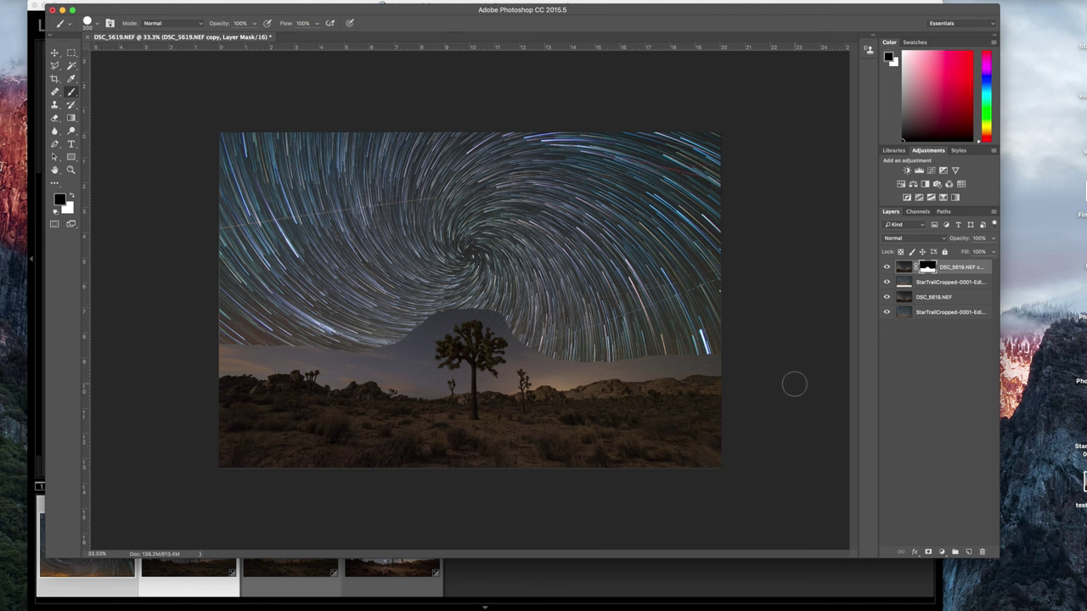
# At 100% zoom, paint the mask to reveal star trails along the horizon and near the tree's base.
pyautogui.press('super+equal')
pyautogui.press('super+equal')
pyautogui.hscroll(5, 679, 391)
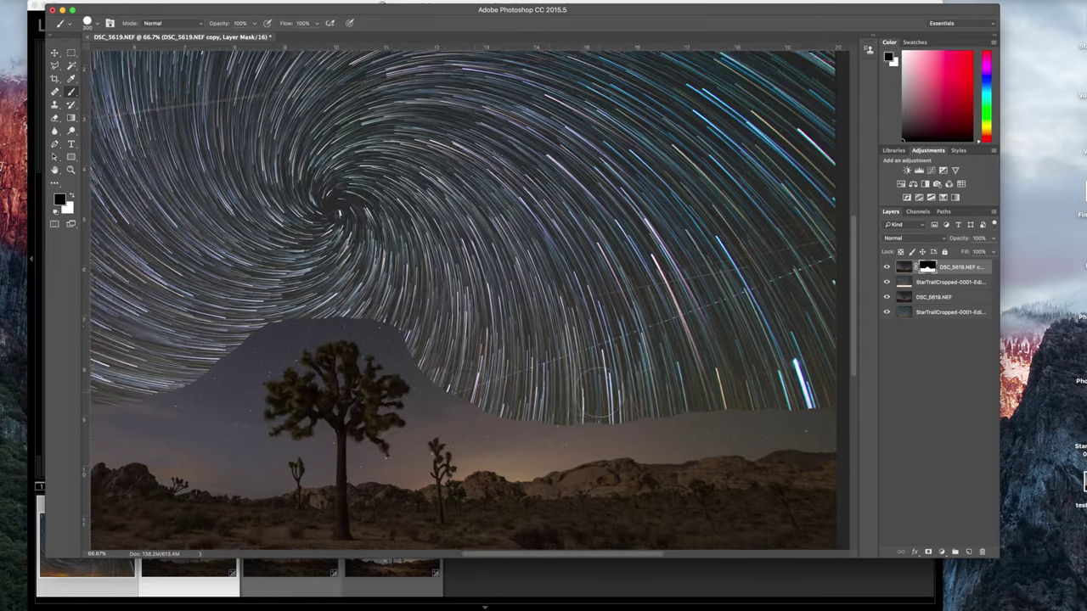
pyautogui.press('super+equal')
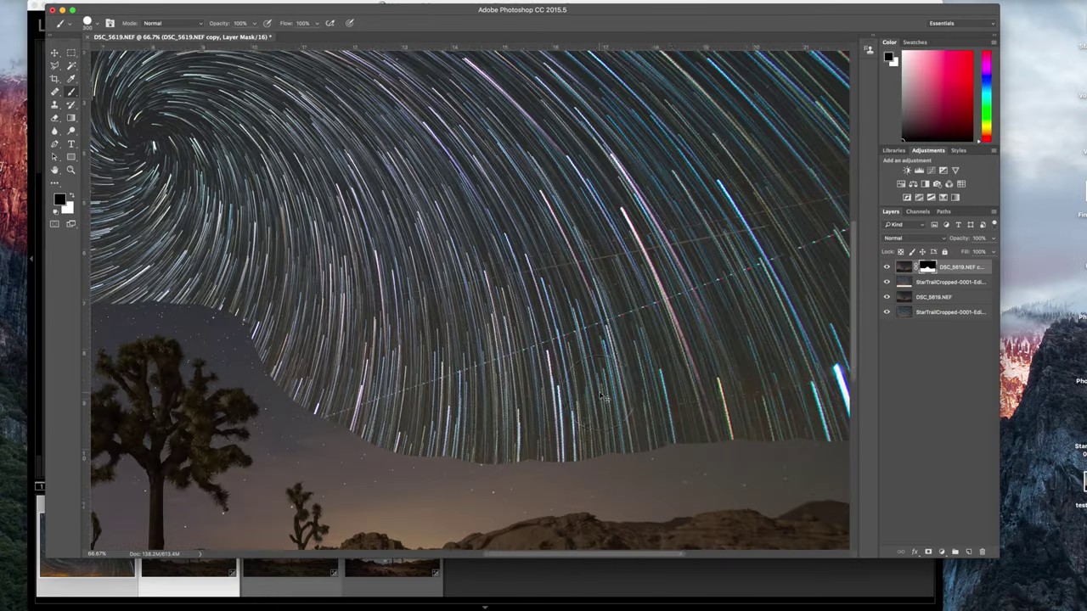
pyautogui.scroll(-2, 598, 387)
pyautogui.hscroll(5, 599, 386)
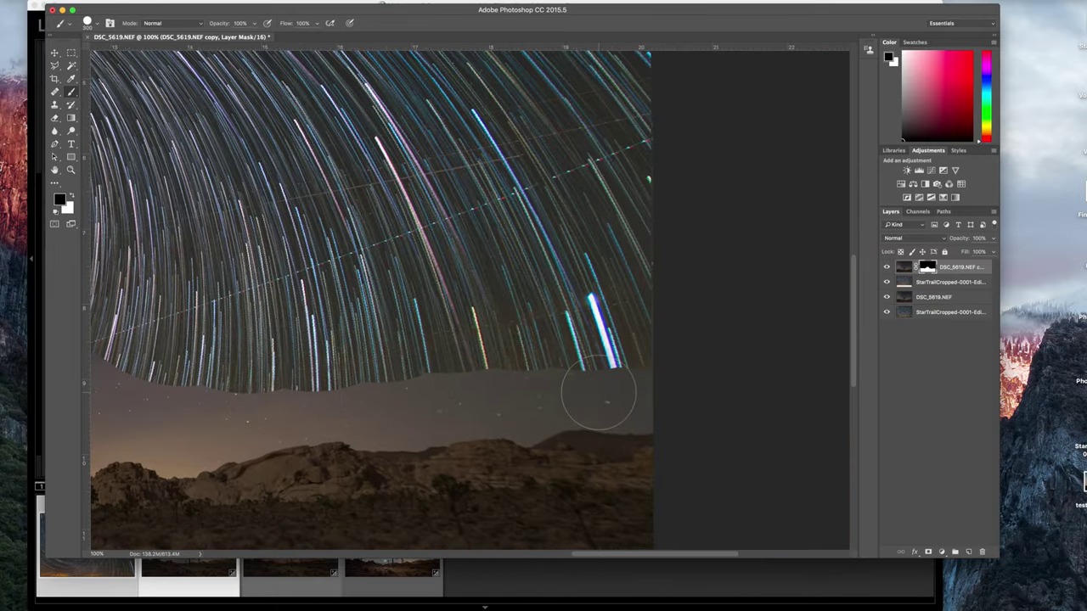
pyautogui.moveTo(536, 377)
pyautogui.mouseDown()
pyautogui.moveTo(379, 385)
pyautogui.moveTo(512, 396)
pyautogui.moveTo(589, 381)
pyautogui.moveTo(661, 391)
pyautogui.moveTo(440, 399)
pyautogui.moveTo(263, 386)
pyautogui.mouseUp()
pyautogui.hscroll(-5, 272, 386)
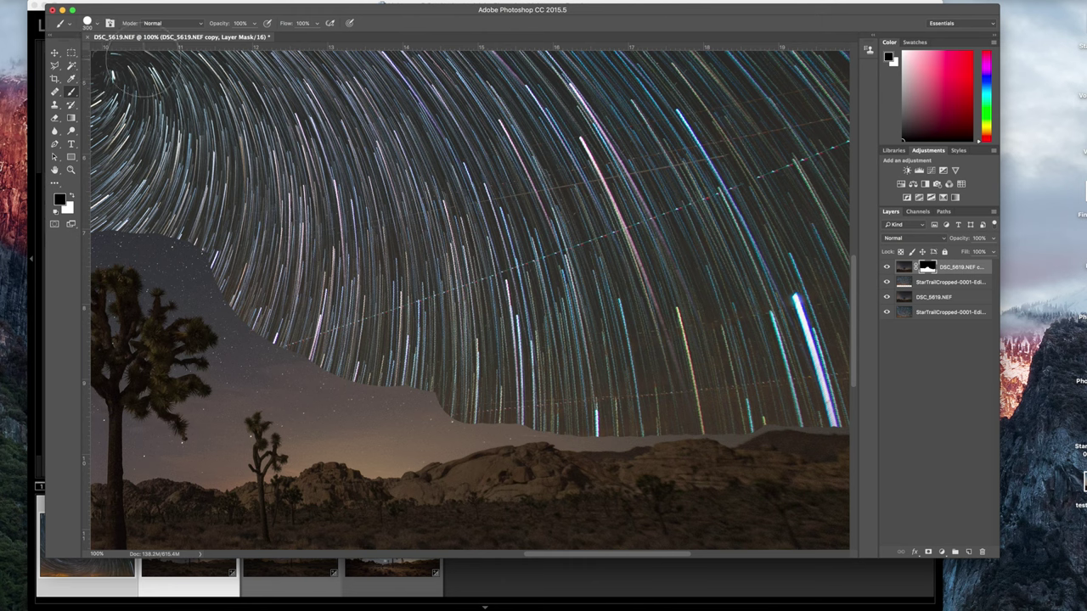
pyautogui.press('[')
pyautogui.press('[')
pyautogui.moveTo(327, 374)
pyautogui.mouseDown()
pyautogui.moveTo(346, 404)
pyautogui.moveTo(458, 403)
pyautogui.moveTo(390, 407)
pyautogui.moveTo(380, 424)
pyautogui.moveTo(558, 405)
pyautogui.moveTo(635, 414)
pyautogui.mouseUp()
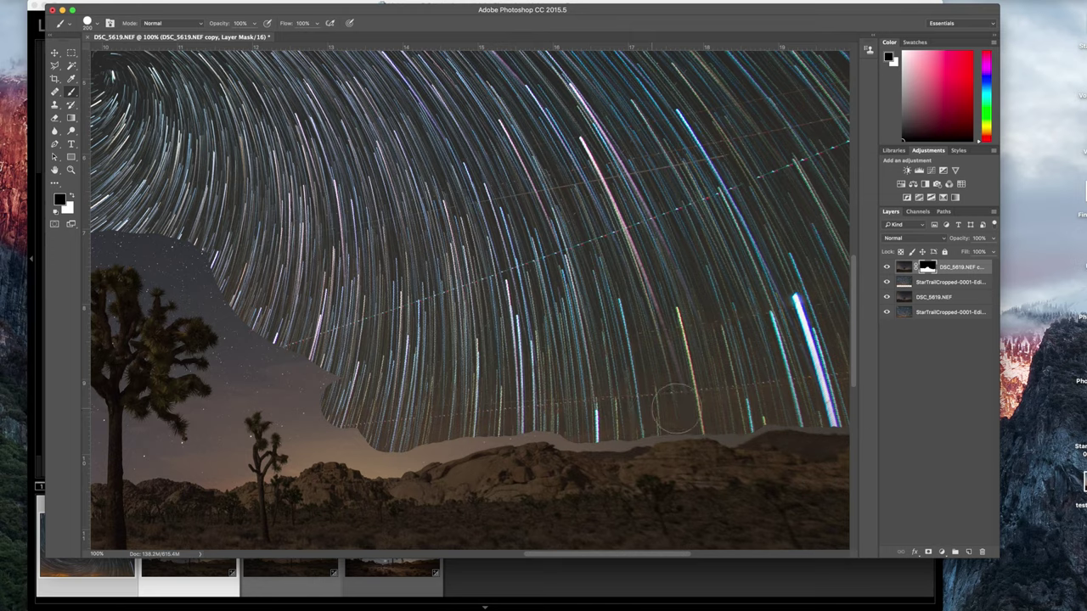
pyautogui.hscroll(-5, 594, 417)
pyautogui.moveTo(361, 312)
pyautogui.mouseDown()
pyautogui.moveTo(369, 367)
pyautogui.moveTo(438, 384)
pyautogui.moveTo(433, 398)
pyautogui.moveTo(404, 370)
pyautogui.moveTo(358, 381)
pyautogui.moveTo(350, 309)
pyautogui.moveTo(325, 278)
pyautogui.moveTo(319, 292)
pyautogui.moveTo(297, 251)
pyautogui.moveTo(157, 231)
pyautogui.moveTo(267, 250)
pyautogui.moveTo(348, 310)
pyautogui.mouseUp()
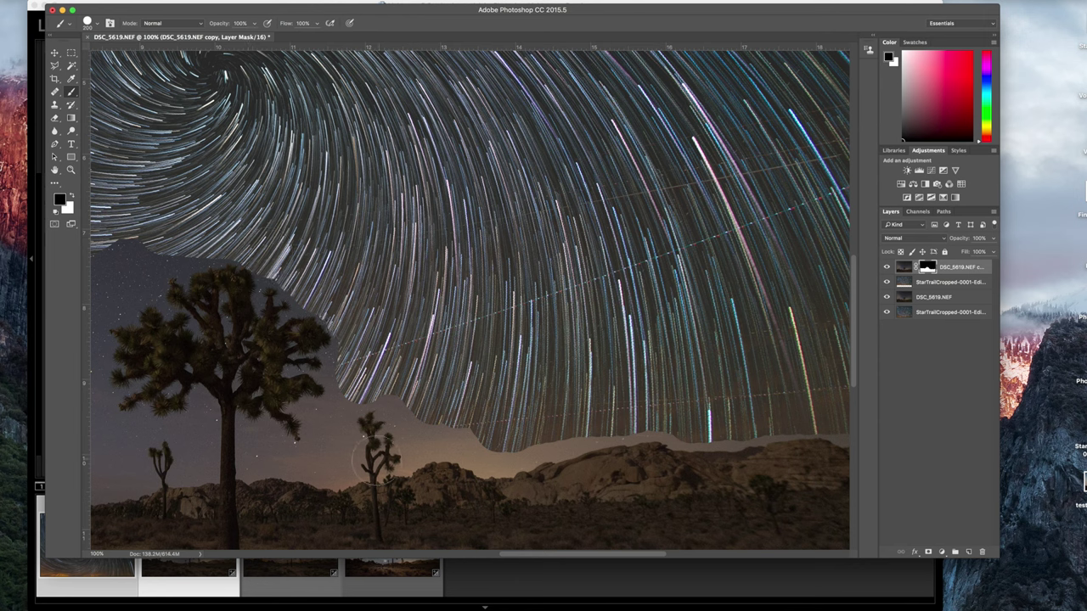
pyautogui.click(86, 19)
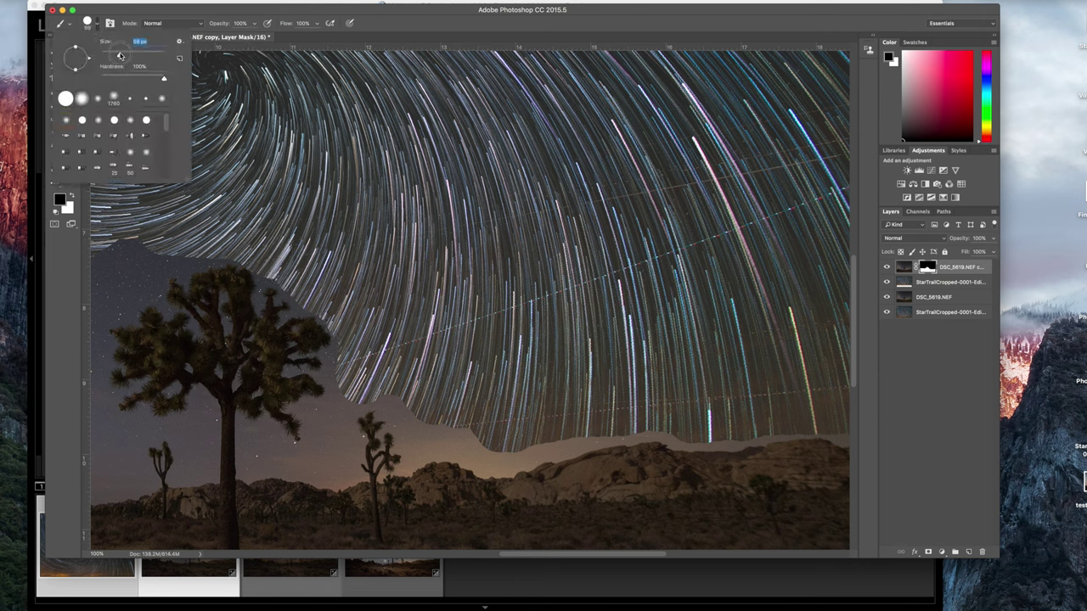
pyautogui.press('Return')
pyautogui.moveTo(243, 449)
pyautogui.mouseDown()
pyautogui.moveTo(265, 426)
pyautogui.moveTo(250, 448)
pyautogui.moveTo(272, 465)
pyautogui.moveTo(270, 440)
pyautogui.moveTo(292, 460)
pyautogui.moveTo(315, 445)
pyautogui.moveTo(309, 418)
pyautogui.moveTo(336, 392)
pyautogui.moveTo(338, 367)
pyautogui.moveTo(330, 411)
pyautogui.moveTo(345, 342)
pyautogui.moveTo(315, 452)
pyautogui.moveTo(284, 443)
pyautogui.moveTo(268, 458)
pyautogui.moveTo(269, 440)
pyautogui.moveTo(257, 460)
pyautogui.moveTo(292, 475)
pyautogui.moveTo(332, 473)
pyautogui.moveTo(341, 436)
pyautogui.moveTo(341, 467)
pyautogui.moveTo(348, 459)
pyautogui.moveTo(349, 413)
pyautogui.moveTo(379, 398)
pyautogui.moveTo(400, 414)
pyautogui.moveTo(391, 395)
pyautogui.moveTo(447, 443)
pyautogui.moveTo(400, 398)
pyautogui.moveTo(411, 456)
pyautogui.moveTo(460, 438)
pyautogui.moveTo(563, 442)
pyautogui.moveTo(654, 426)
pyautogui.mouseUp()
# Reveal star trails over the left slope, around the small tree, and across the band above the ridge.
pyautogui.hscroll(-15, 654, 426)
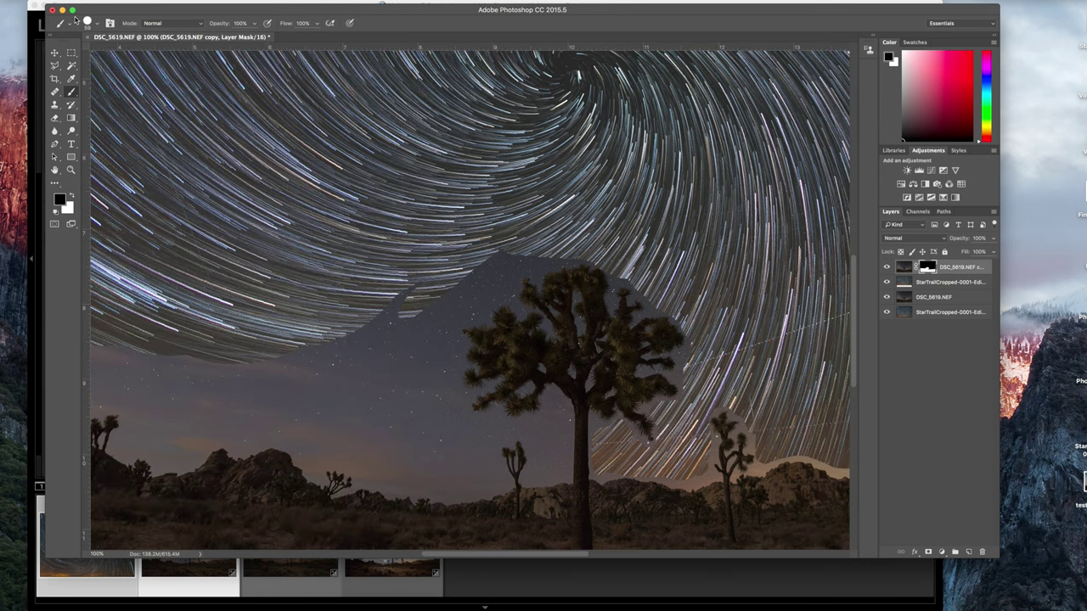
pyautogui.press(']')
pyautogui.press(']')
pyautogui.press(']')
pyautogui.press(']')
pyautogui.press(']')
pyautogui.moveTo(391, 327)
pyautogui.mouseDown()
pyautogui.moveTo(361, 395)
pyautogui.moveTo(516, 246)
pyautogui.moveTo(422, 312)
pyautogui.moveTo(410, 439)
pyautogui.moveTo(437, 357)
pyautogui.moveTo(455, 439)
pyautogui.moveTo(416, 450)
pyautogui.moveTo(471, 469)
pyautogui.moveTo(488, 438)
pyautogui.mouseUp()
pyautogui.press('[')
pyautogui.press('[')
pyautogui.press('[')
pyautogui.press('[')
pyautogui.press('[')
pyautogui.moveTo(552, 425)
pyautogui.mouseDown()
pyautogui.moveTo(526, 450)
pyautogui.moveTo(542, 469)
pyautogui.mouseUp()
pyautogui.hscroll(-6, 487, 342)
pyautogui.press('p')
pyautogui.press('b')
pyautogui.moveTo(497, 335)
pyautogui.mouseDown()
pyautogui.moveTo(425, 433)
pyautogui.moveTo(455, 454)
pyautogui.mouseUp()
pyautogui.hscroll(-12, 203, 211)
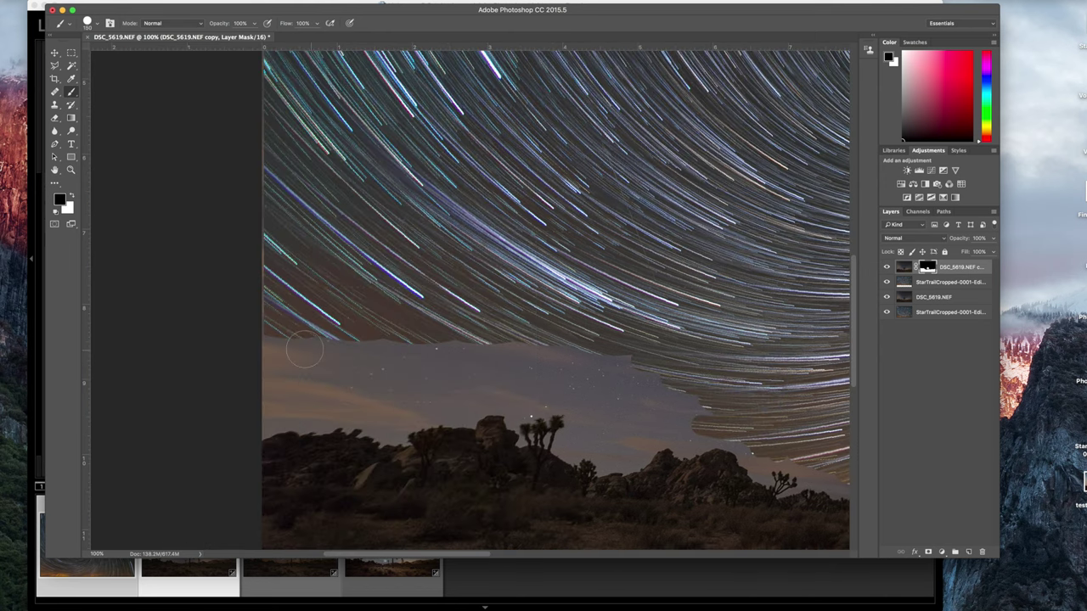
pyautogui.moveTo(285, 347)
pyautogui.mouseDown()
pyautogui.moveTo(688, 364)
pyautogui.moveTo(264, 389)
pyautogui.moveTo(391, 400)
pyautogui.moveTo(479, 386)
pyautogui.moveTo(715, 403)
pyautogui.moveTo(593, 431)
pyautogui.moveTo(747, 425)
pyautogui.mouseUp()
pyautogui.hscroll(6, 607, 454)
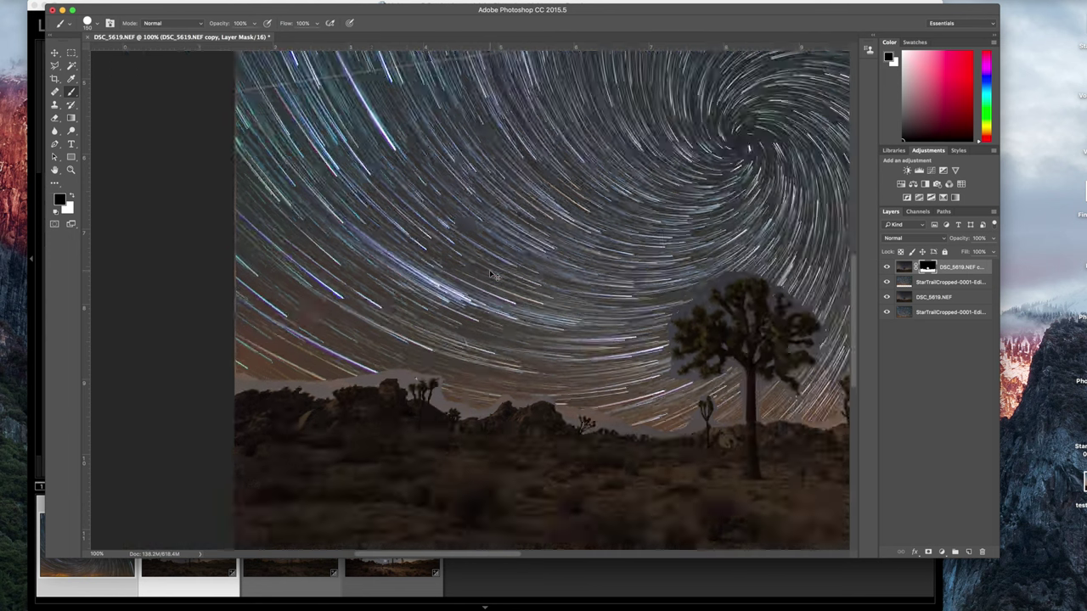
pyautogui.press('super+minus')
pyautogui.press('super+minus')
pyautogui.press('super+minus')
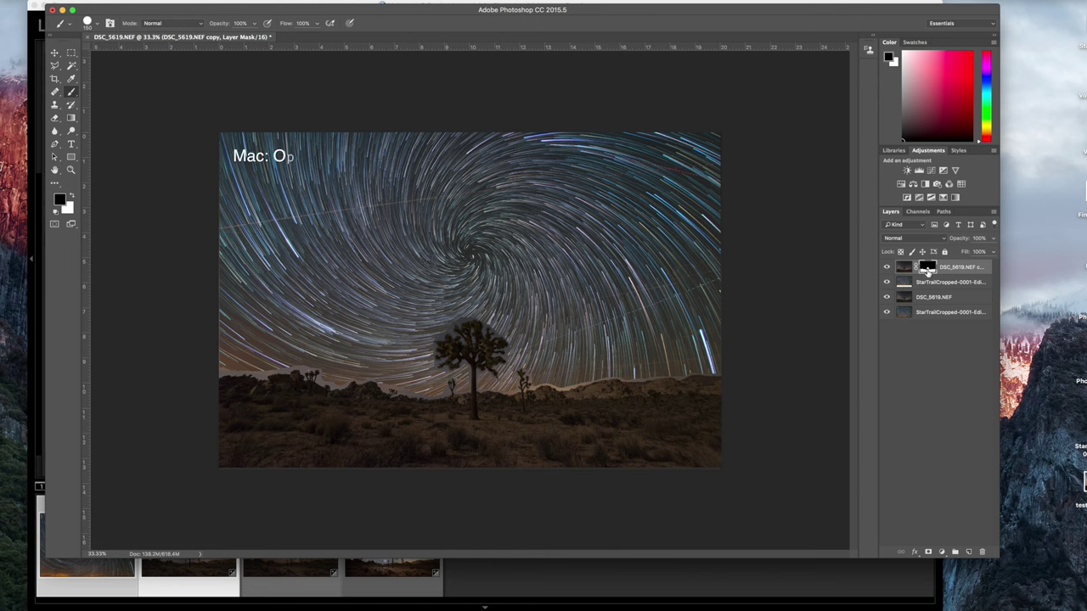
pyautogui.keyDown('alt'); pyautogui.keyDown('shift'); pyautogui.click(925, 269); pyautogui.keyUp('shift'); pyautogui.keyUp('alt')
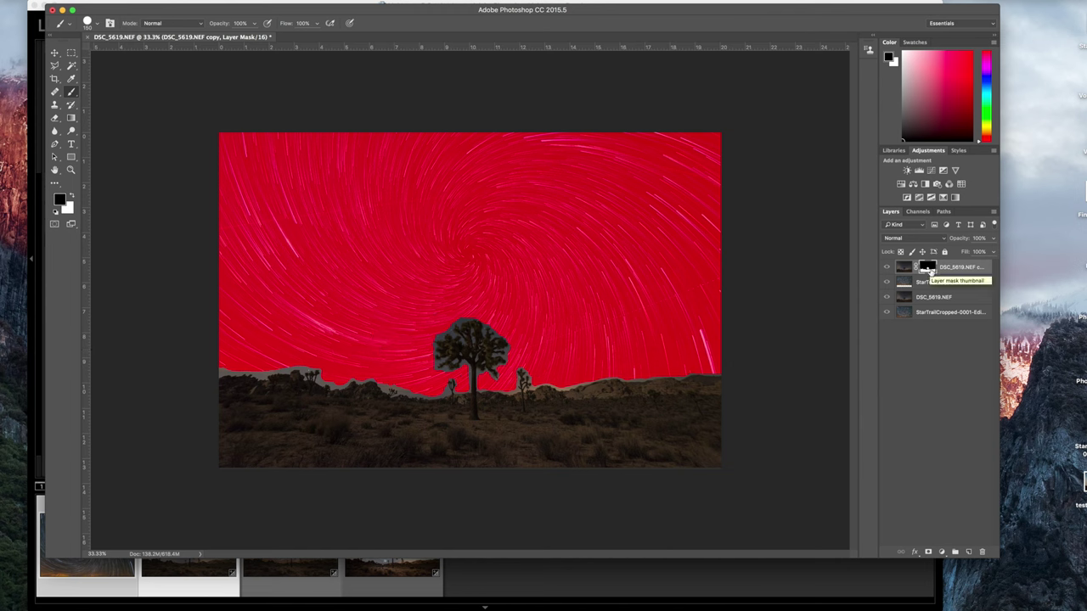
pyautogui.press('\\')
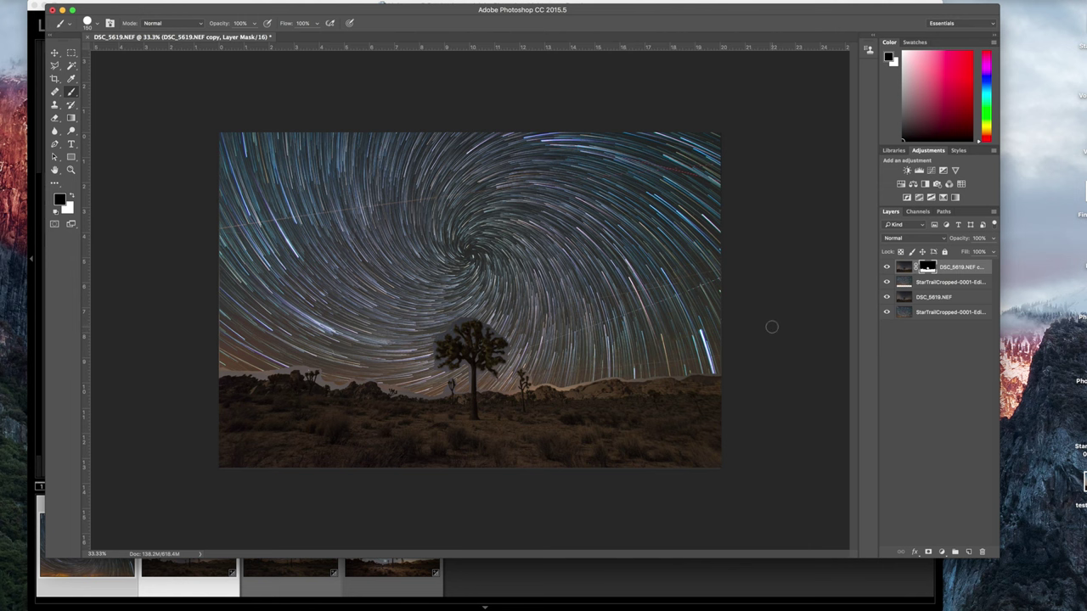
pyautogui.press('super+equal')
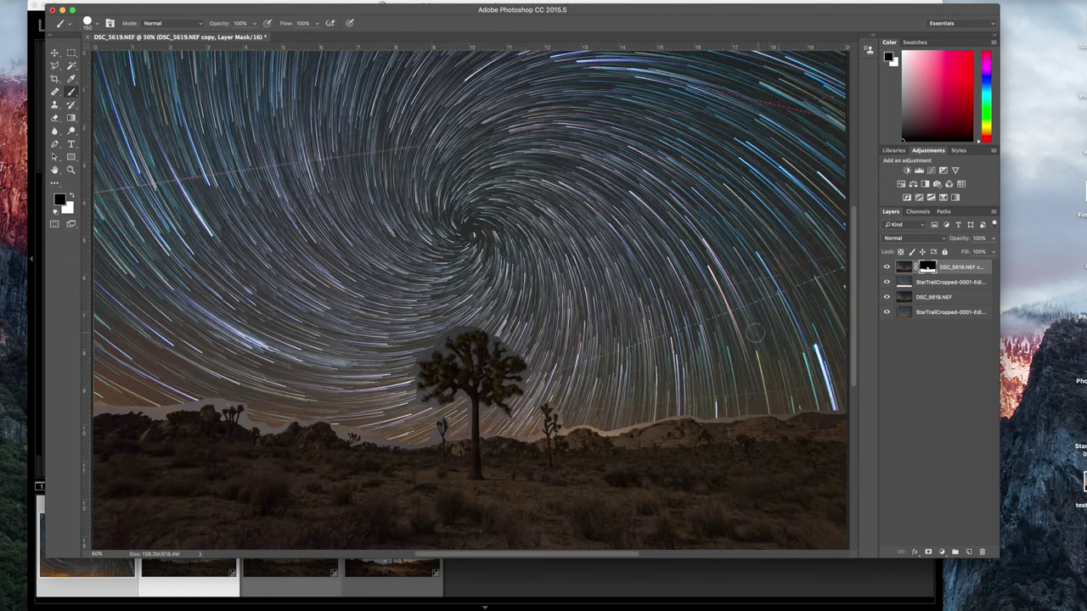
pyautogui.hscroll(5, 754, 334)
pyautogui.hscroll(-7, 754, 333)
pyautogui.hscroll(2, 754, 334)
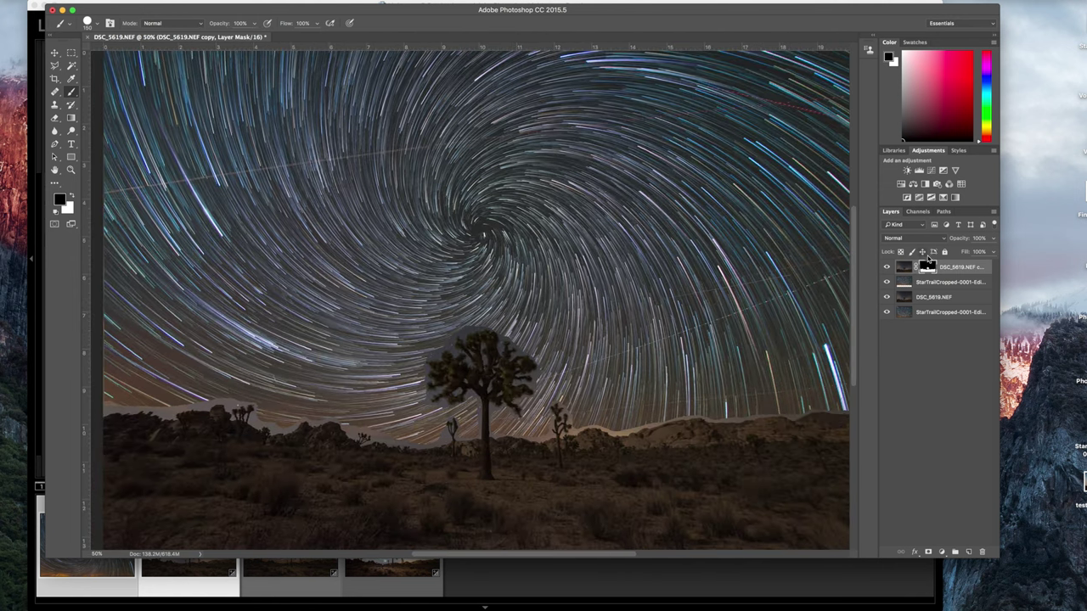
# Open Select and Mask on the layer mask, raise contrast to about 26%, and refine the horizon edge.
pyautogui.rightClick(925, 269)
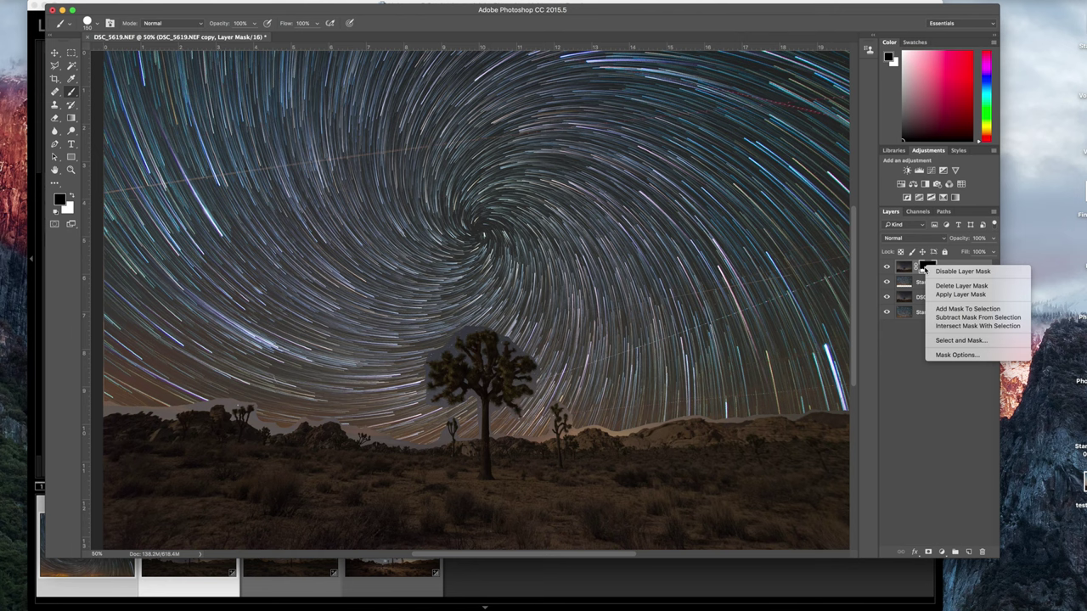
pyautogui.click(955, 341)
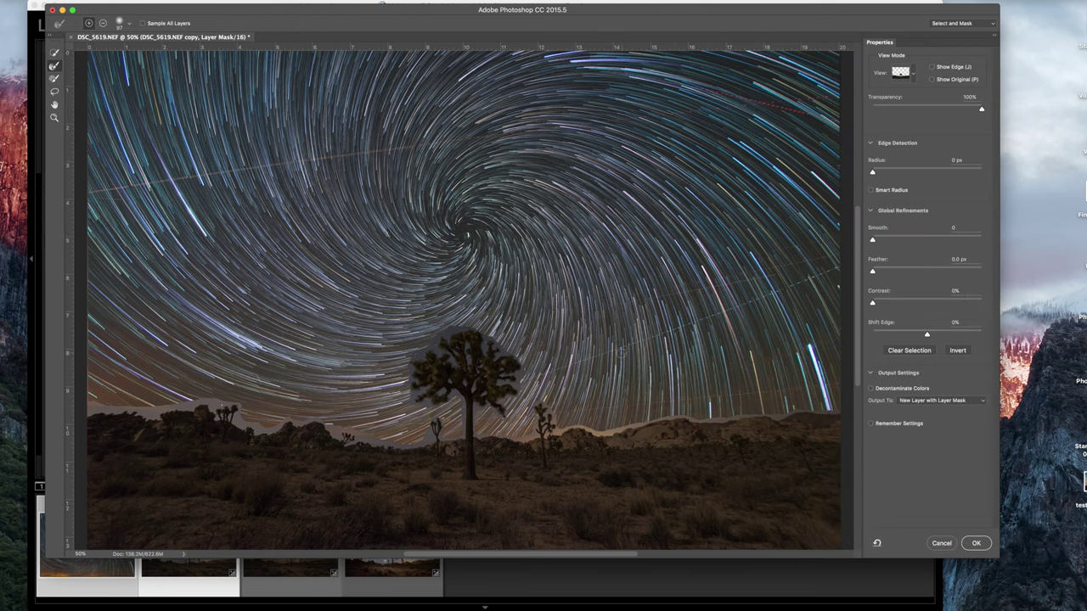
pyautogui.hscroll(5, 623, 351)
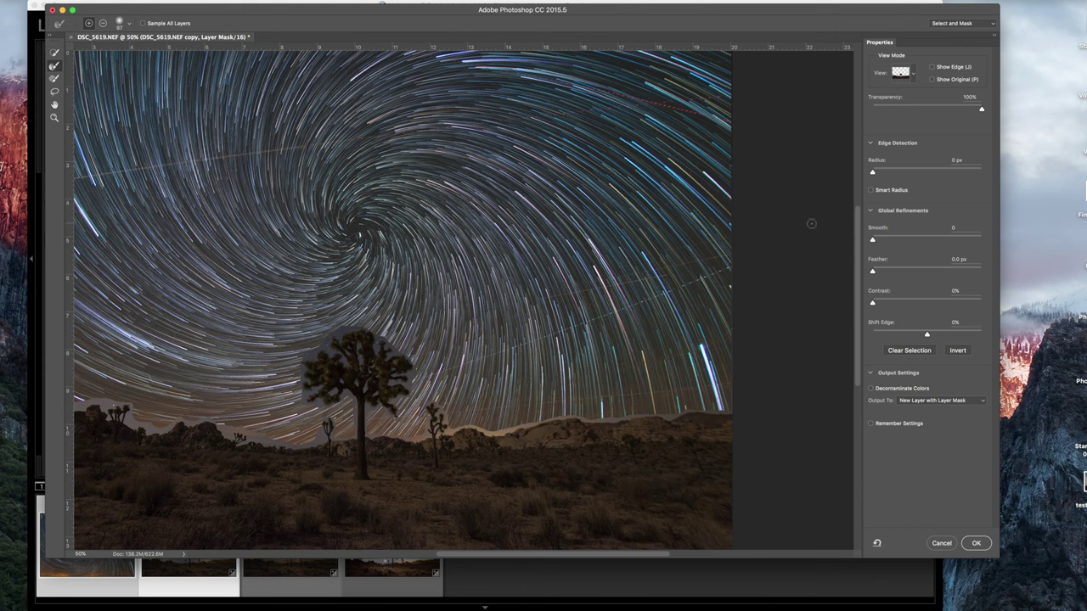
pyautogui.moveTo(653, 10); pyautogui.dragTo(623, 7)
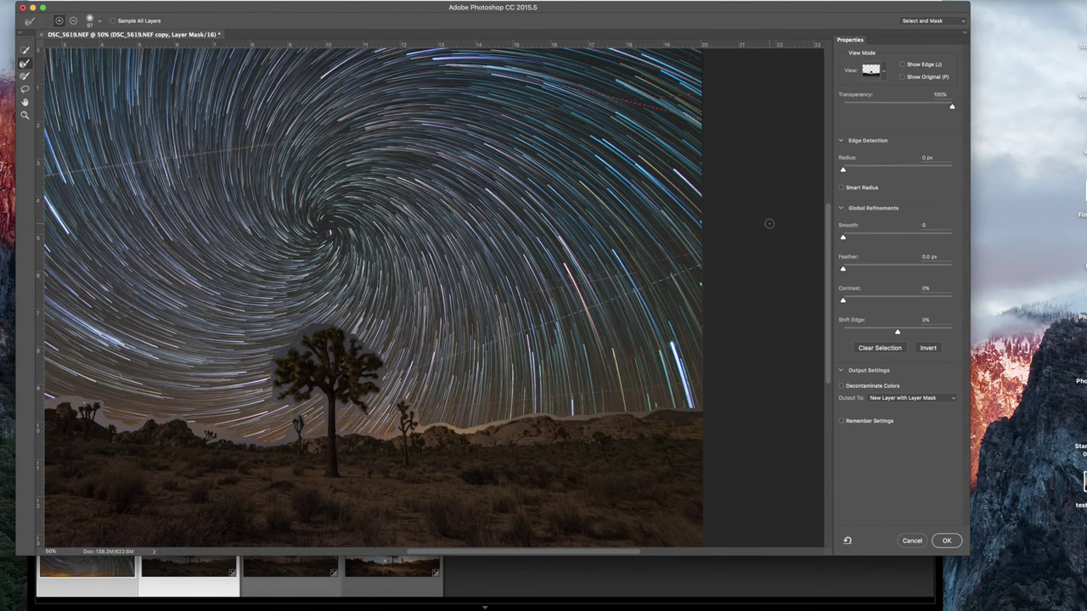
pyautogui.hscroll(-10, 769, 223)
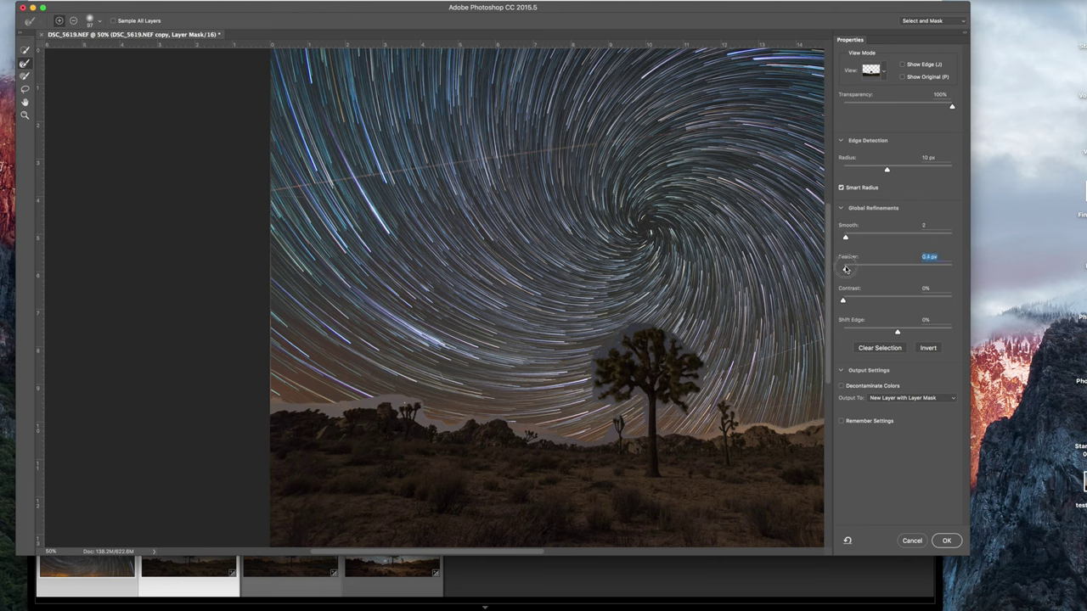
pyautogui.moveTo(847, 304); pyautogui.dragTo(873, 302)
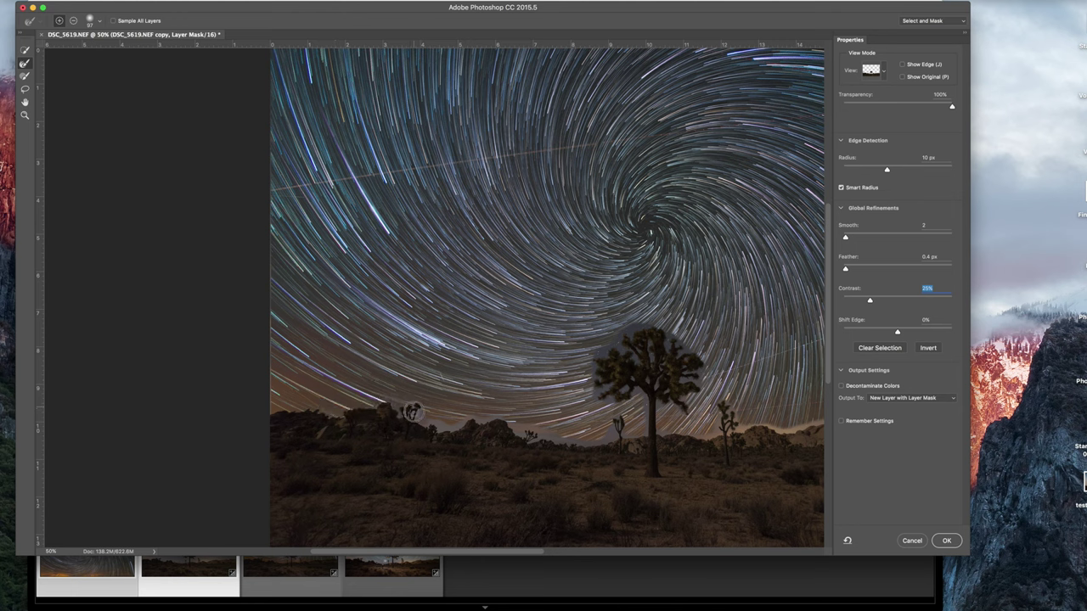
pyautogui.moveTo(411, 414)
pyautogui.mouseDown()
pyautogui.moveTo(543, 436)
pyautogui.moveTo(604, 434)
pyautogui.moveTo(621, 417)
pyautogui.moveTo(604, 393)
pyautogui.moveTo(606, 357)
pyautogui.moveTo(628, 334)
pyautogui.moveTo(697, 362)
pyautogui.moveTo(647, 349)
pyautogui.moveTo(623, 391)
pyautogui.moveTo(689, 400)
pyautogui.moveTo(722, 432)
pyautogui.moveTo(728, 416)
pyautogui.moveTo(684, 423)
pyautogui.mouseUp()
# Inspect the refined mask edges around the Joshua trees at 100–300% zoom.
pyautogui.hscroll(2, 655, 420)
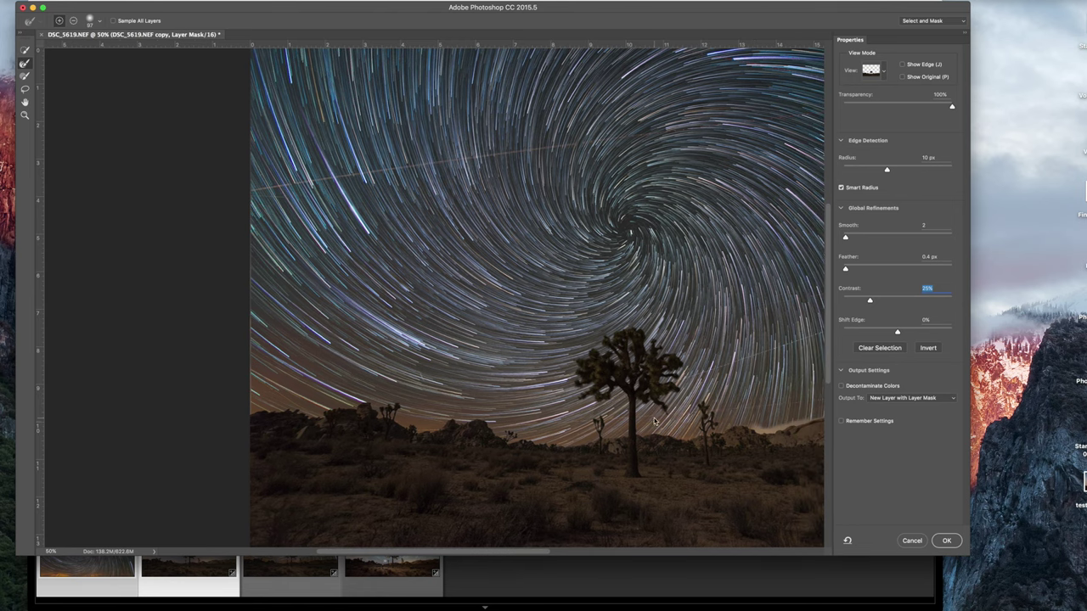
pyautogui.hscroll(15, 790, 409)
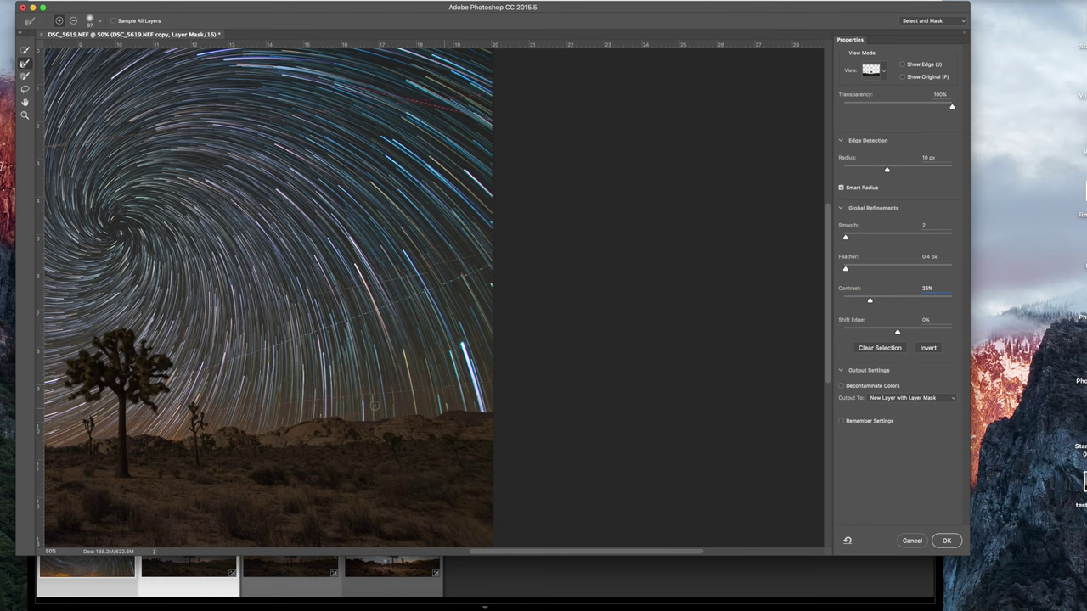
pyautogui.press('super+equal')
pyautogui.press('super+equal')
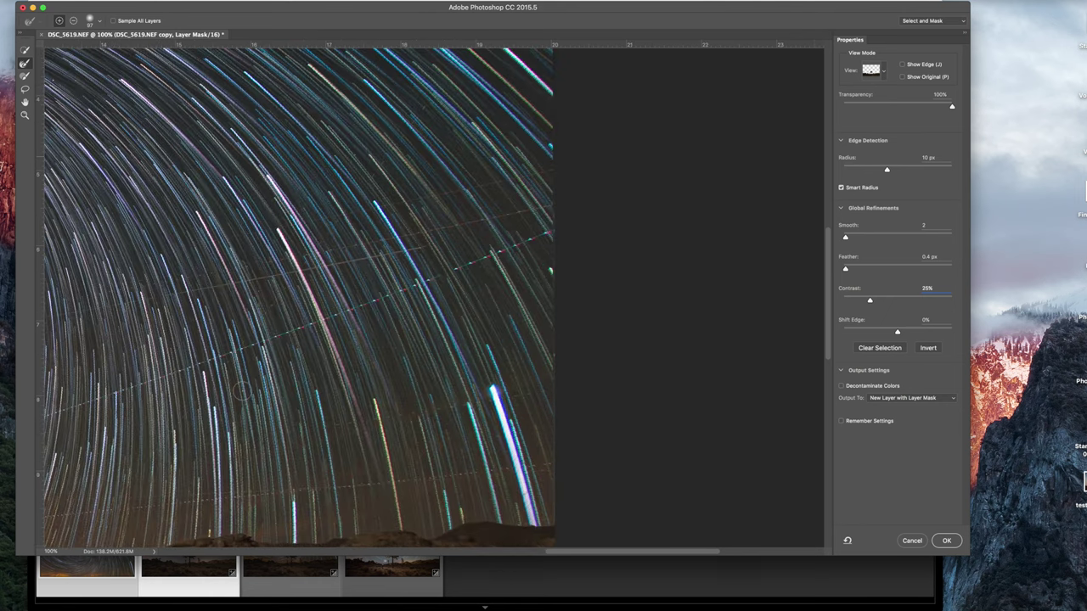
pyautogui.hscroll(-5, 242, 391)
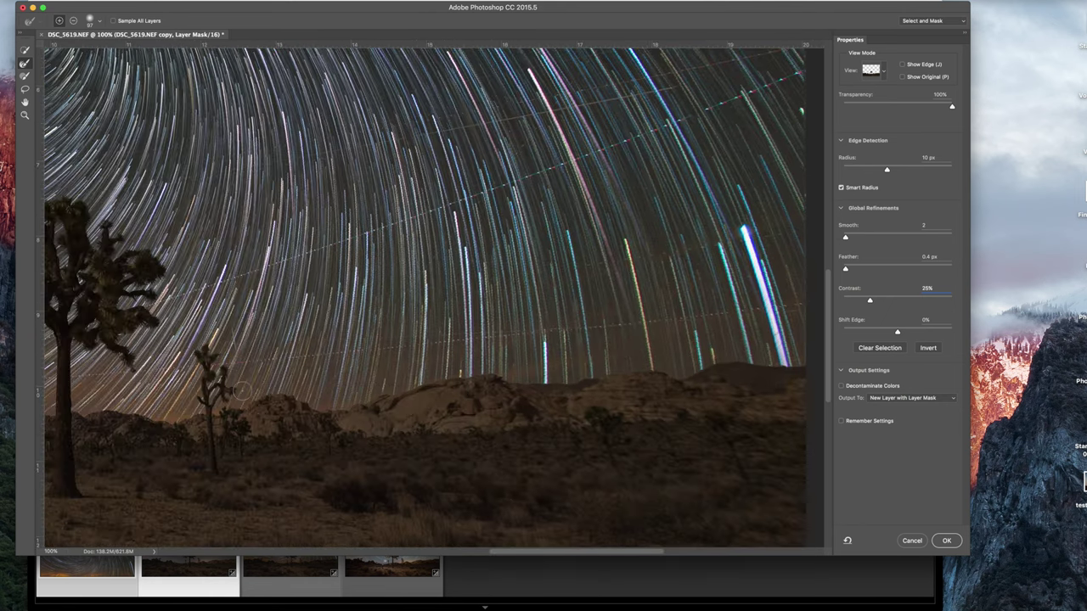
pyautogui.press('super+equal')
pyautogui.press('super+equal')
pyautogui.hscroll(-3, 270, 389)
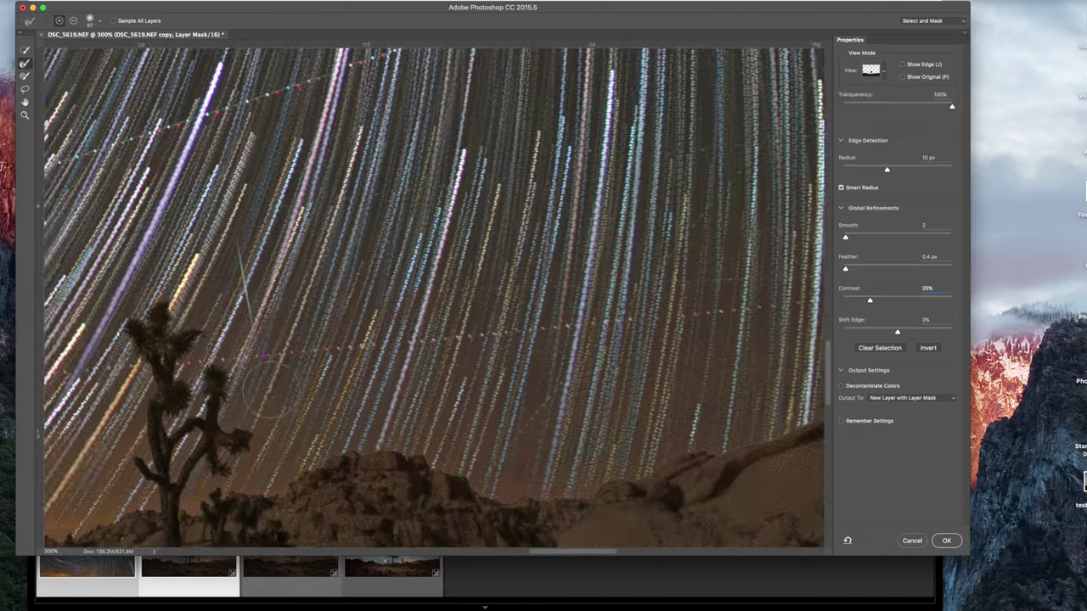
pyautogui.hscroll(-10, 270, 389)
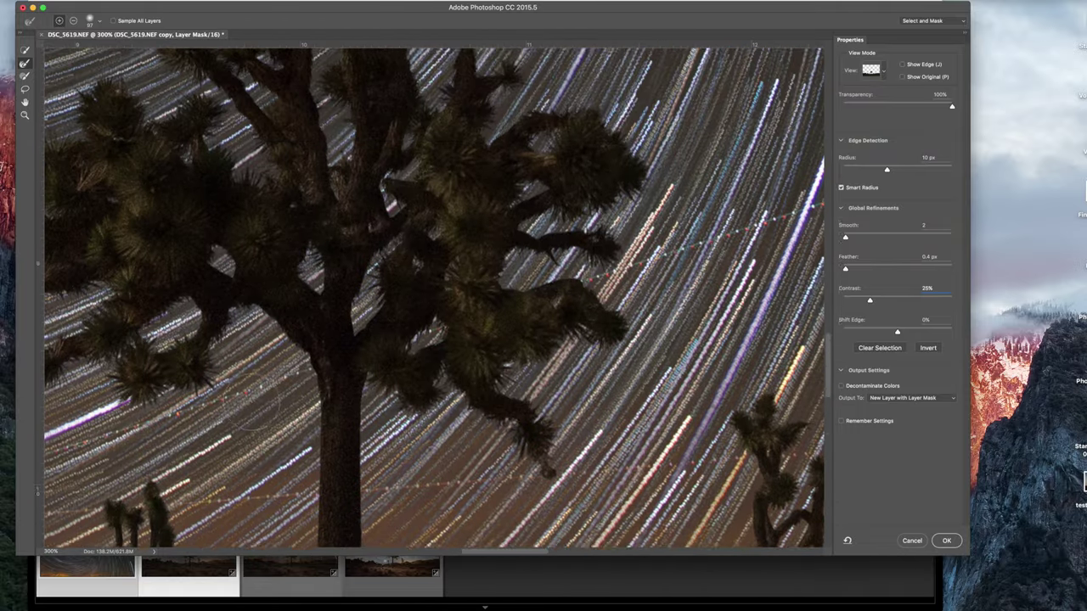
pyautogui.scroll(5, 250, 399)
pyautogui.press('super+minus')
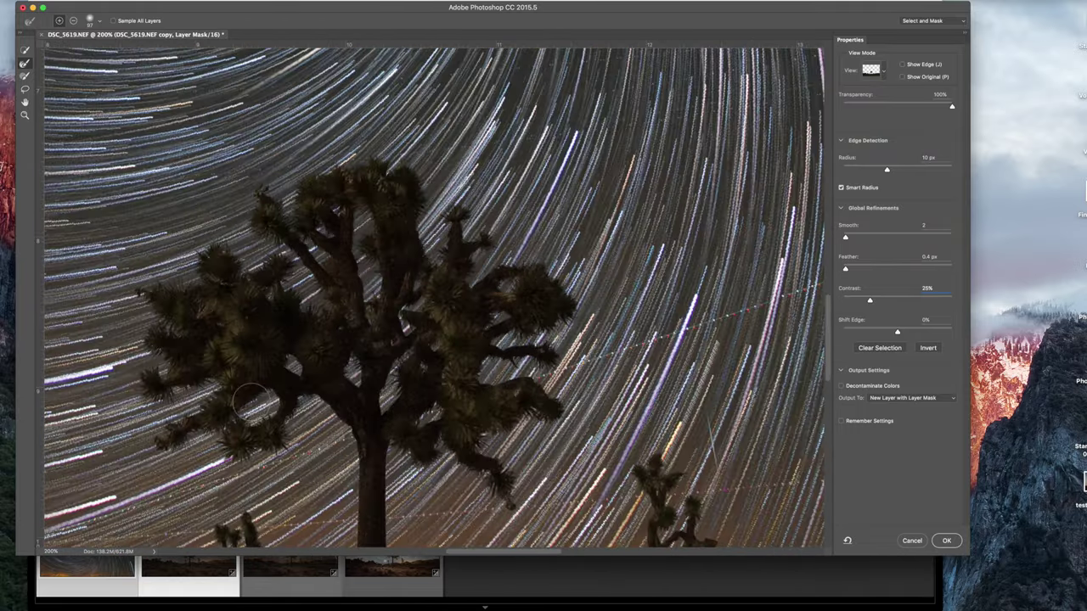
pyautogui.scroll(-5, 252, 400)
pyautogui.hscroll(6, 251, 399)
pyautogui.hscroll(12, 251, 399)
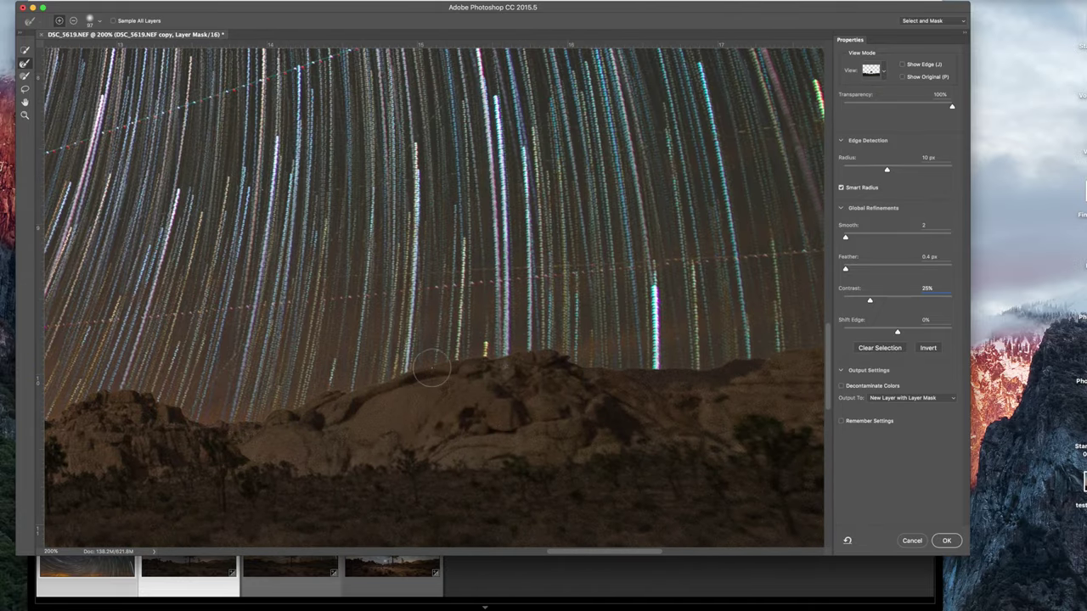
# Try Decontaminate Colors along the rocky horizon, leave it off, and zoom out to the full image.
pyautogui.click(842, 387)
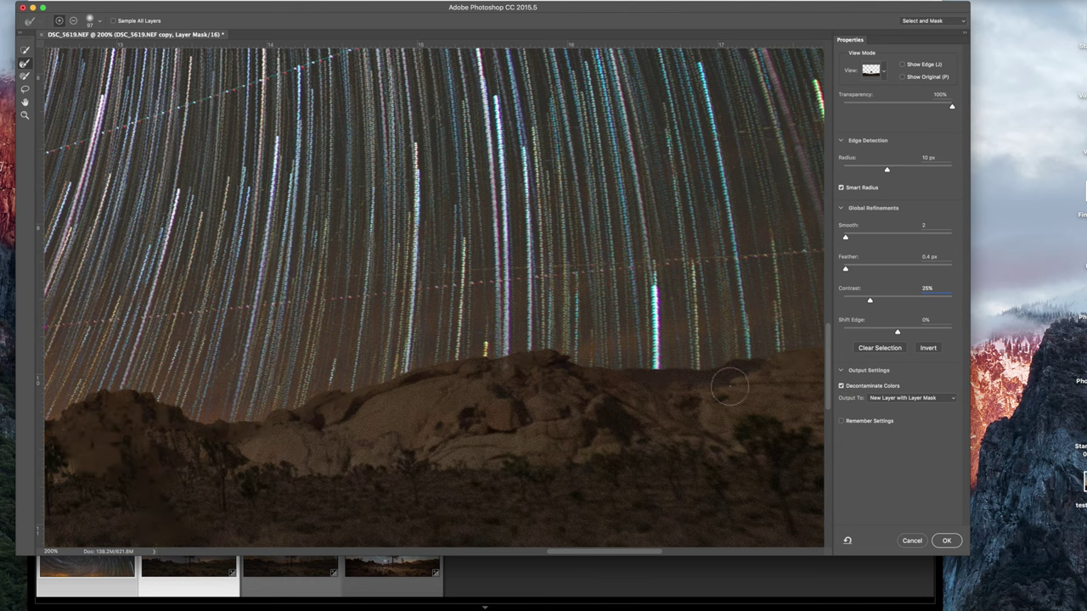
pyautogui.hscroll(-10, 686, 376)
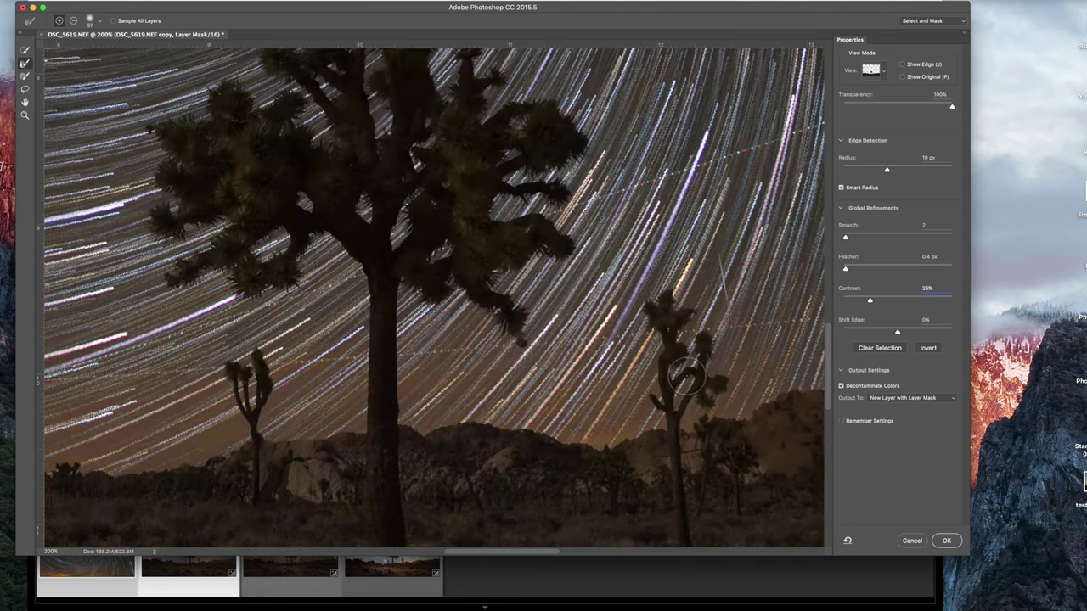
pyautogui.hscroll(15, 686, 376)
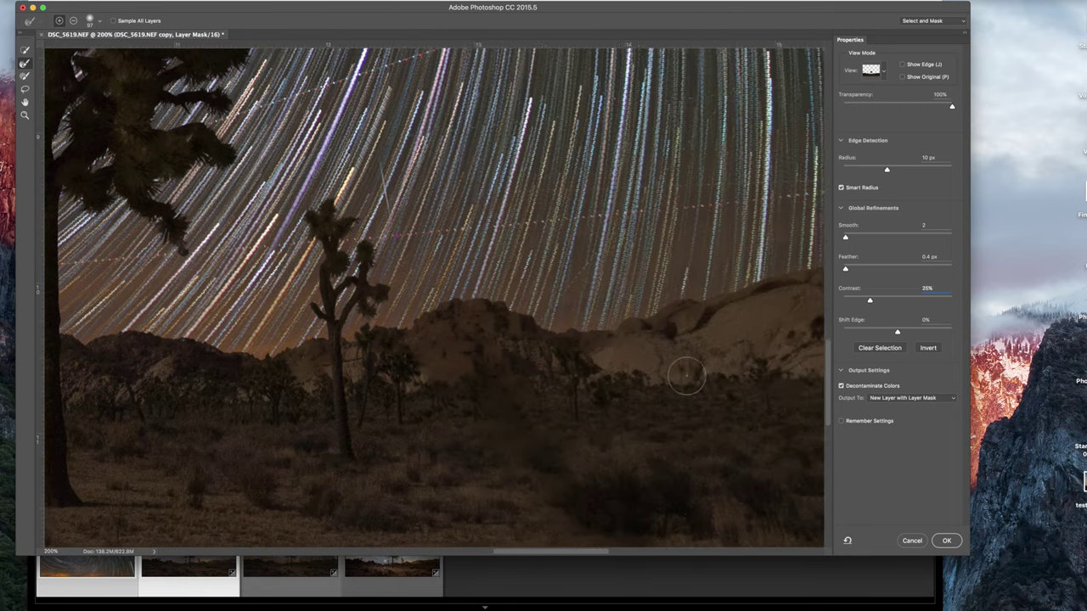
pyautogui.scroll(5, 686, 376)
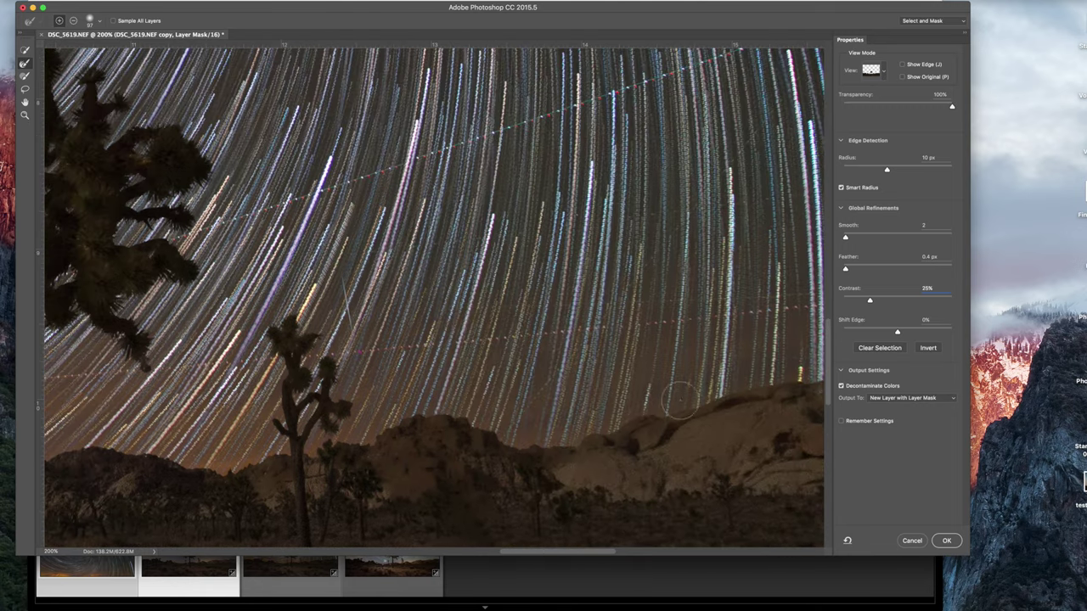
pyautogui.hscroll(5, 576, 415)
pyautogui.hscroll(5, 578, 416)
pyautogui.click(842, 387)
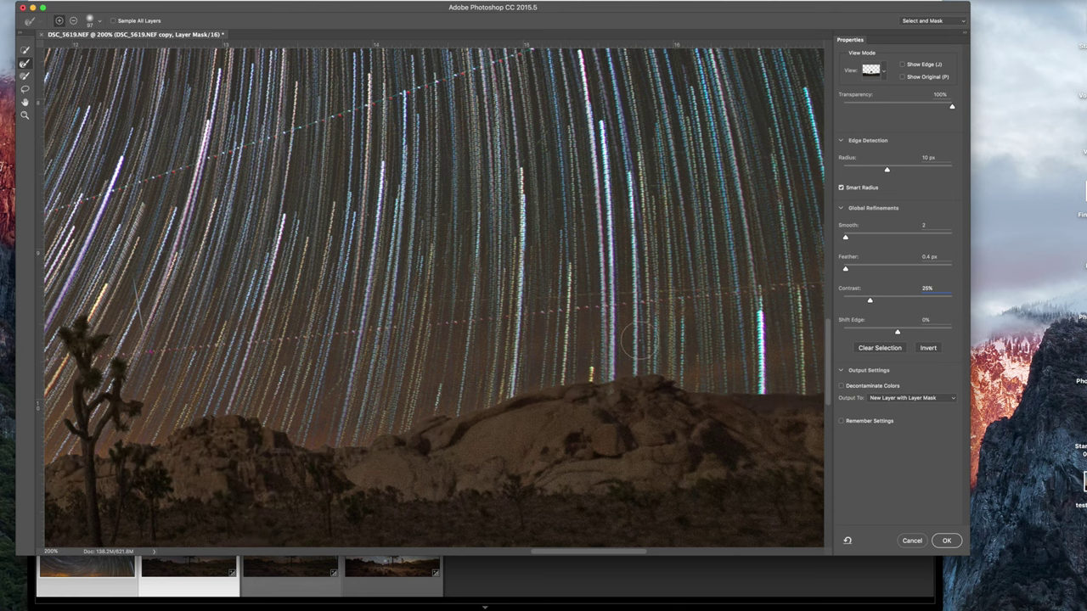
pyautogui.press('super+minus')
pyautogui.press('super+minus')
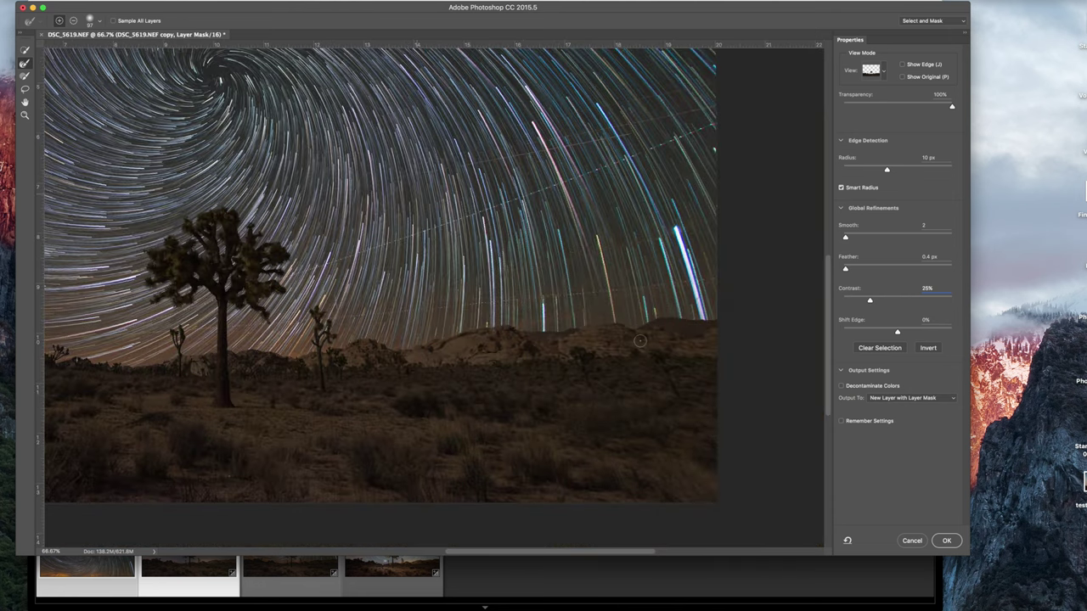
pyautogui.hscroll(-5, 639, 341)
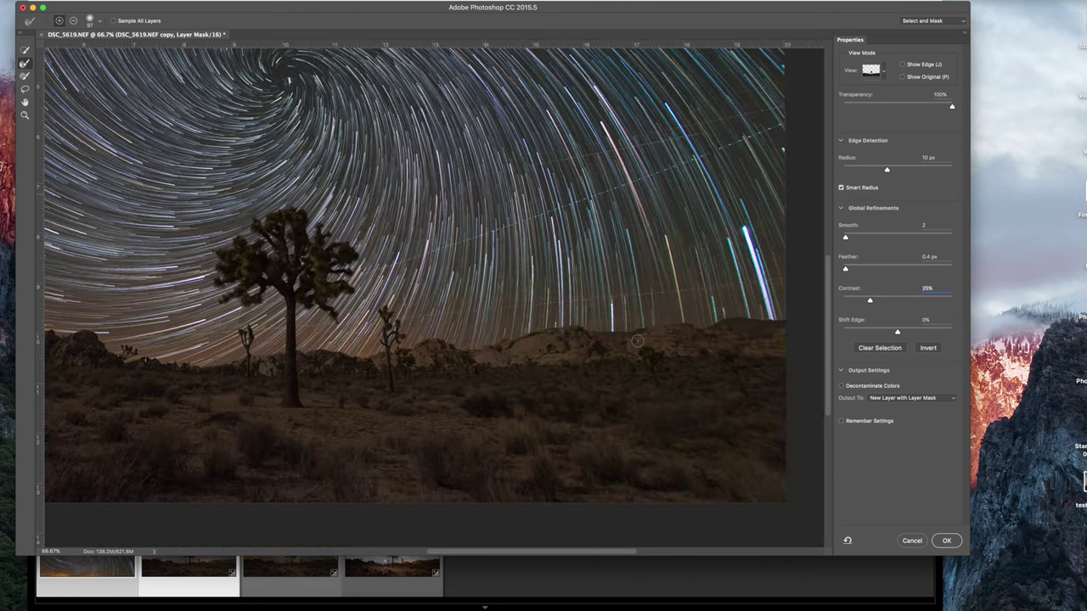
pyautogui.hscroll(-5, 639, 341)
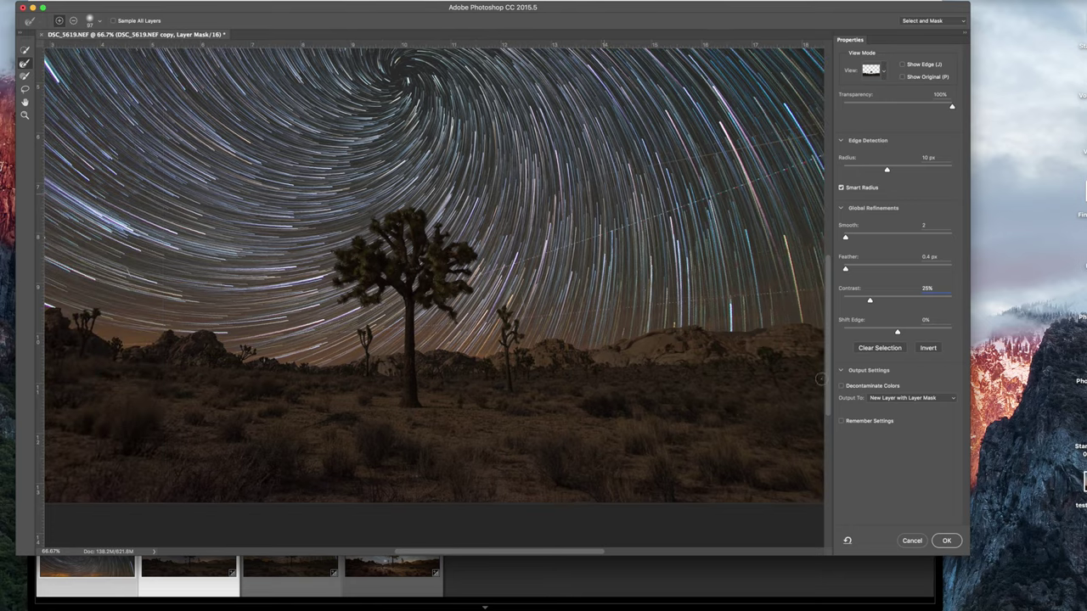
pyautogui.scroll(5, 789, 372)
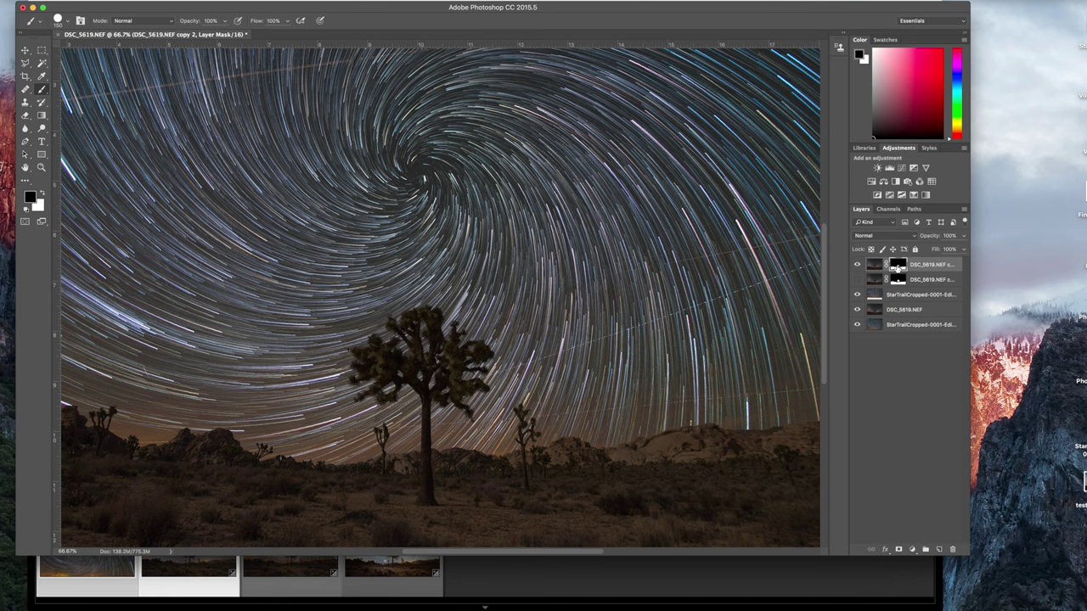
# Set the brush size to 3 px.
pyautogui.hscroll(10, 699, 480)
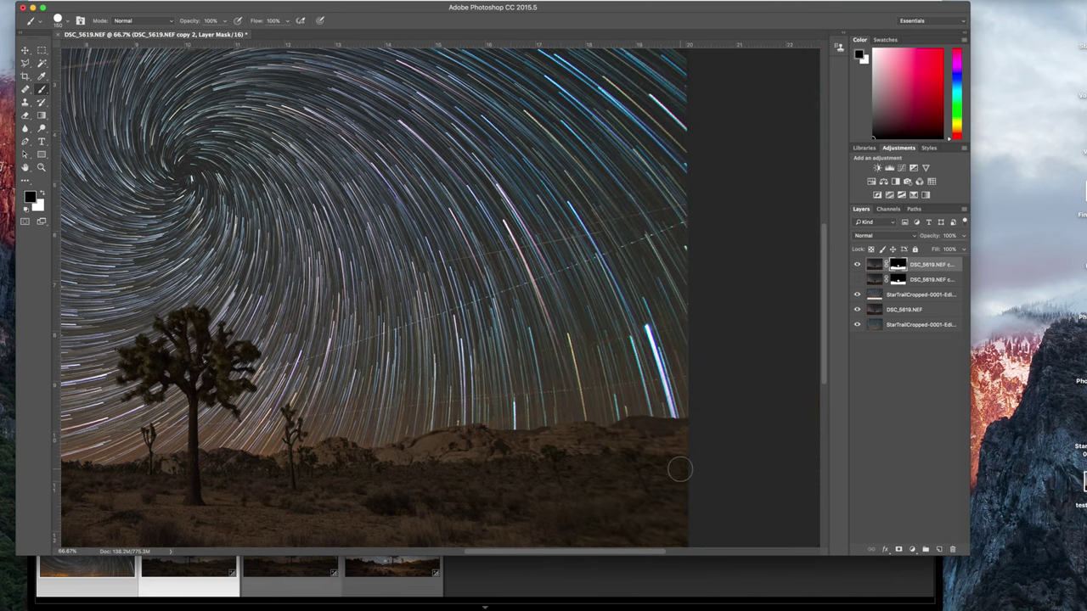
pyautogui.scroll(5, 686, 475)
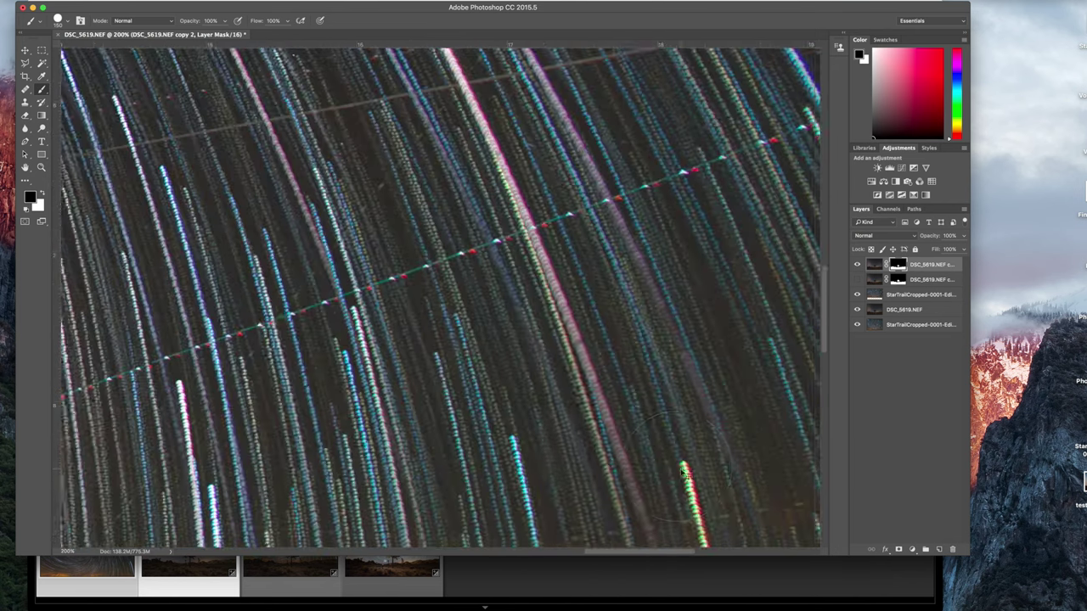
pyautogui.scroll(-5, 681, 469)
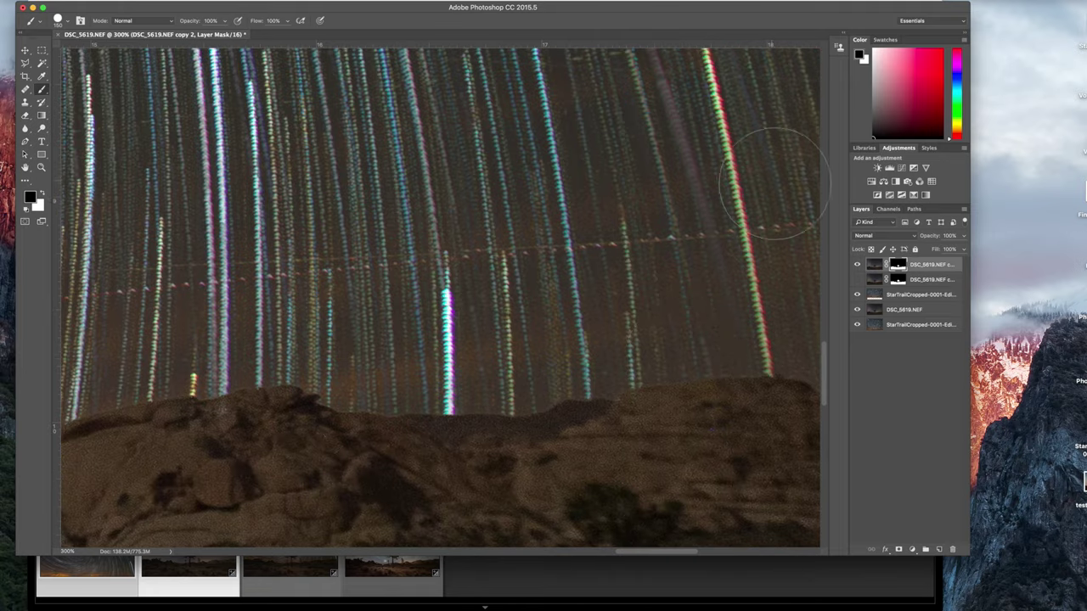
pyautogui.click(58, 21)
pyautogui.moveTo(82, 51); pyautogui.dragTo(73, 52)
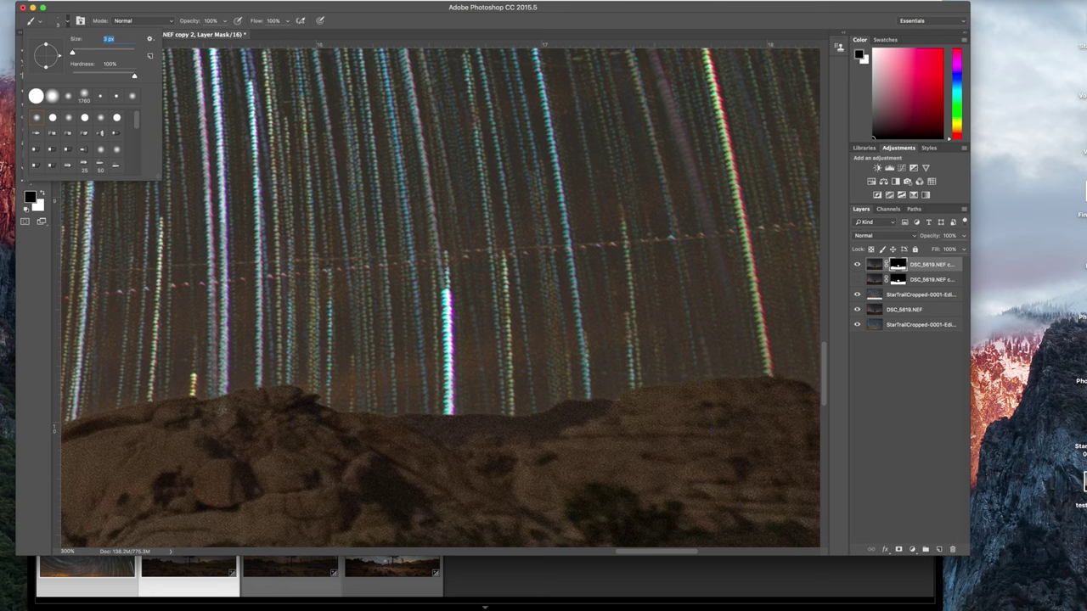
pyautogui.press('Return')
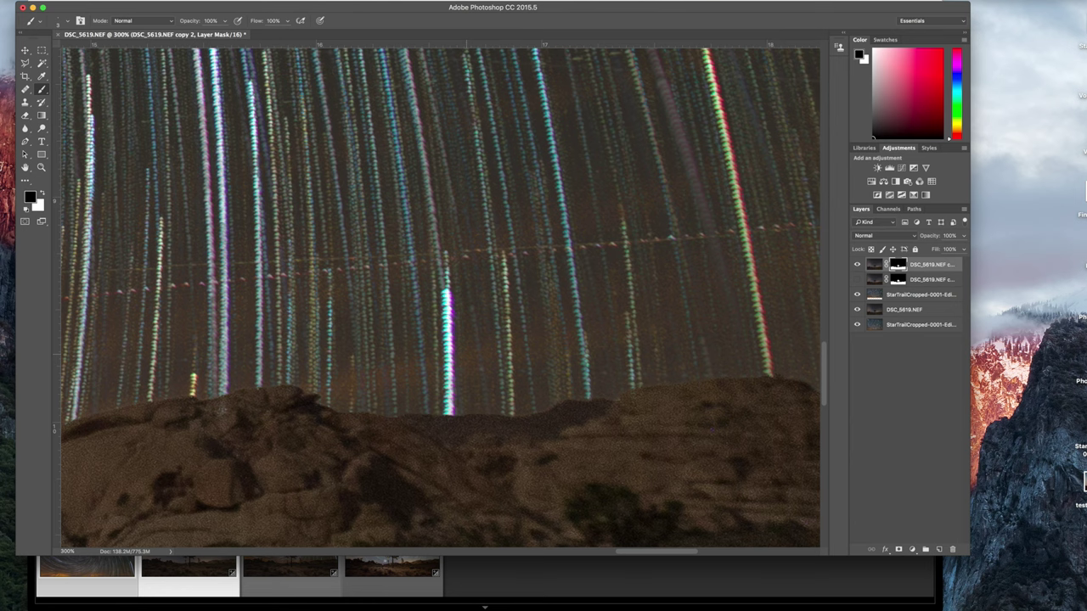
# Zoom out and pan to view the star-trail swirl above the Joshua tree.
pyautogui.scroll(-5, 470, 359)
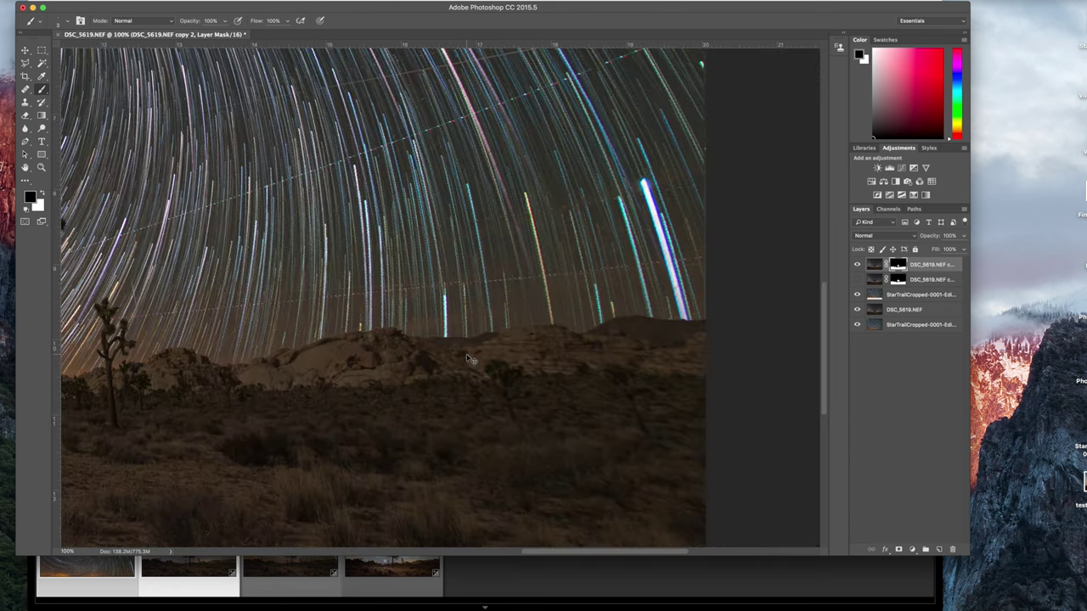
pyautogui.scroll(-2, 470, 359)
pyautogui.scroll(2, 470, 359)
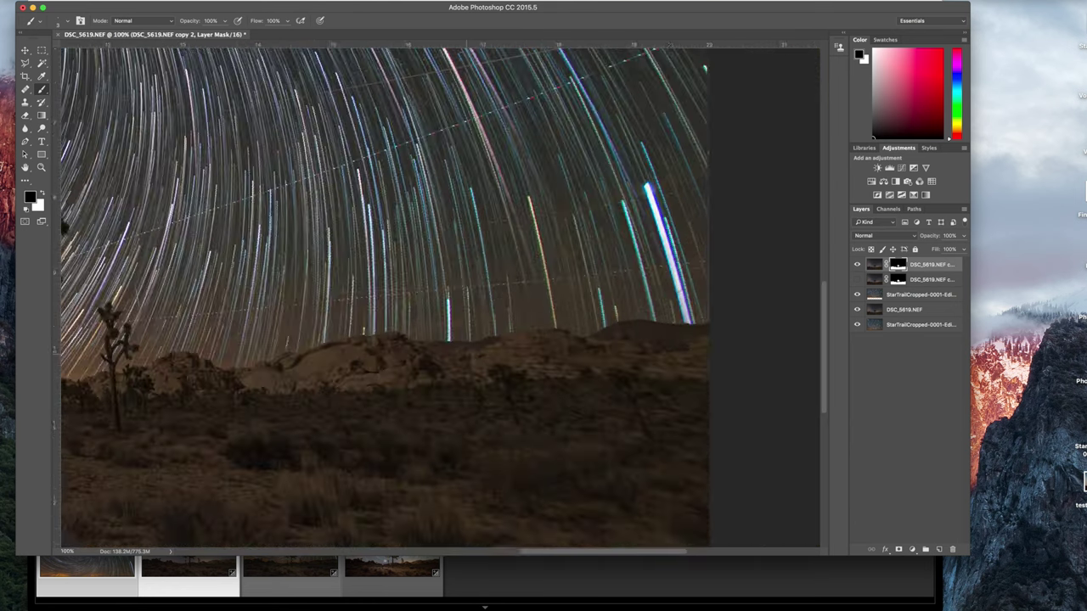
pyautogui.hscroll(-5, 439, 297)
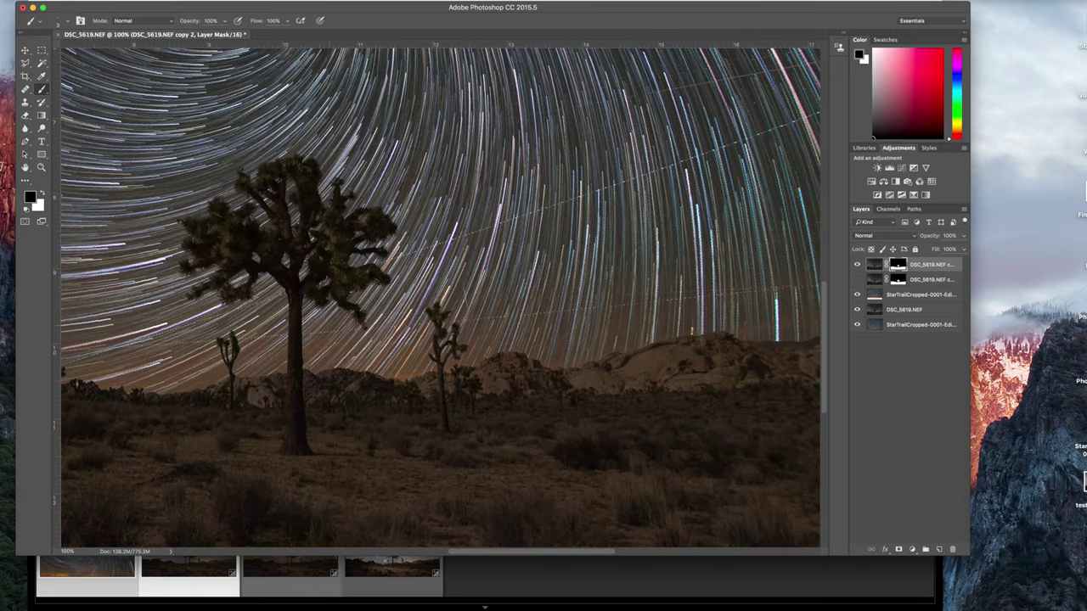
pyautogui.hscroll(-8, 441, 295)
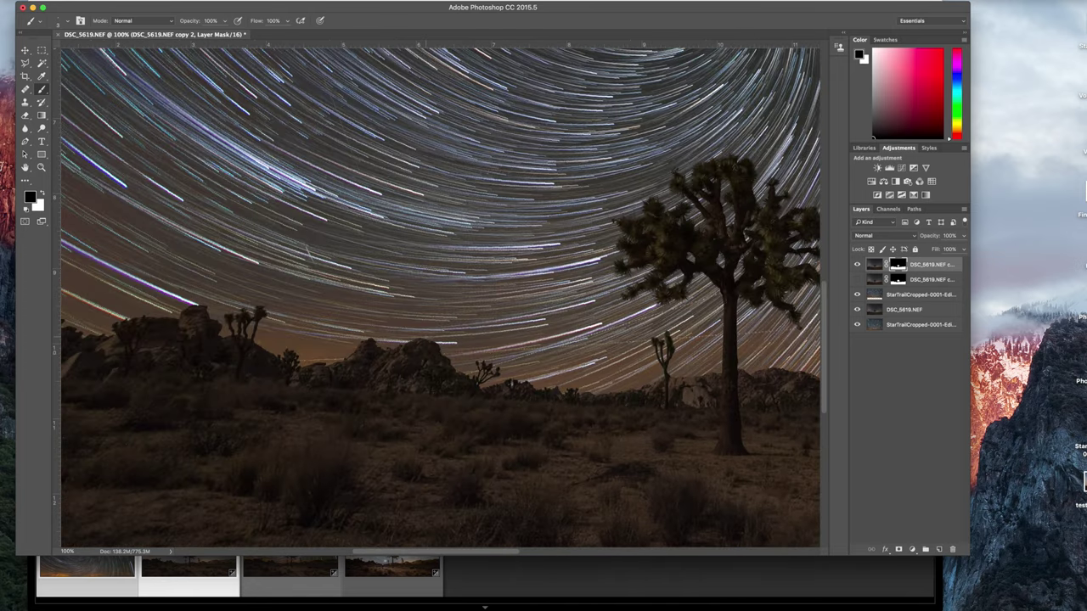
pyautogui.hscroll(4, 440, 295)
pyautogui.scroll(-3, 429, 340)
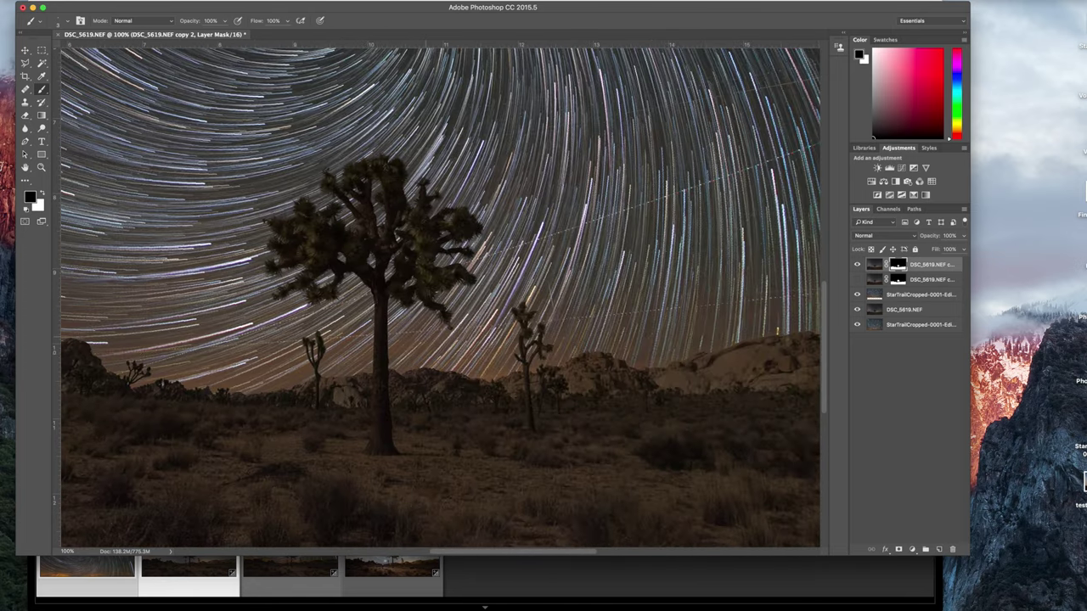
pyautogui.scroll(-1, 429, 339)
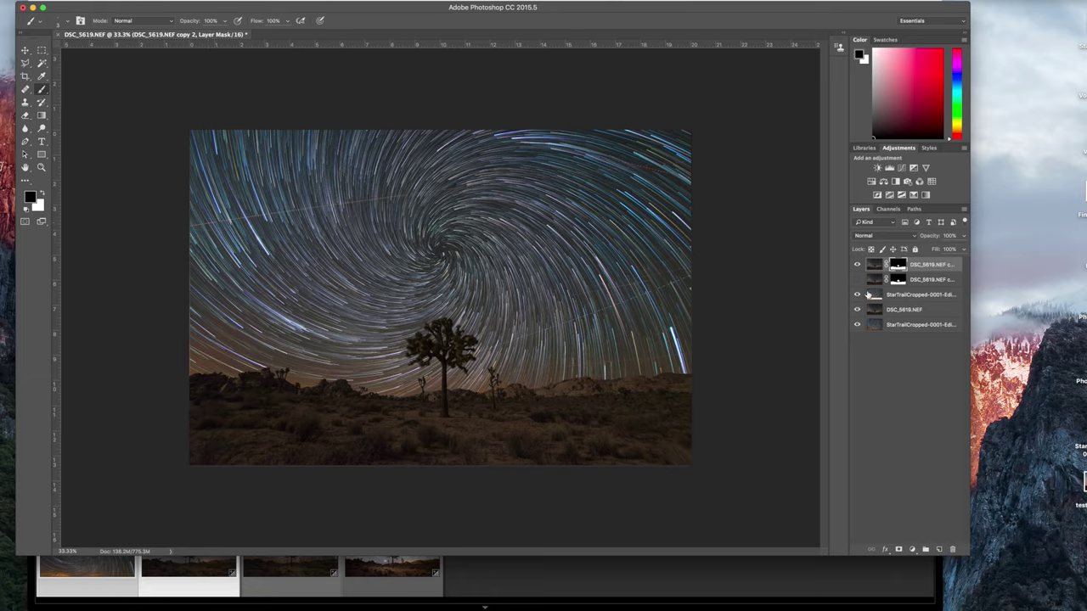
# Select the StarTrailCropped-0001-Edit star layer and pan to the satellite trail.
pyautogui.click(907, 295)
pyautogui.scroll(4, 373, 196)
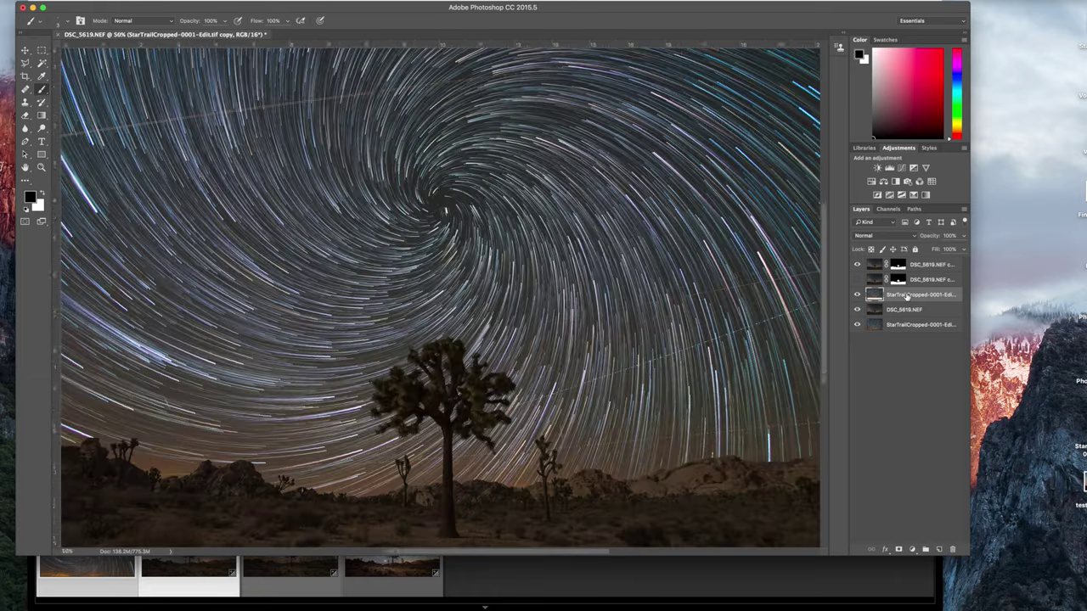
pyautogui.hscroll(-5, 624, 348)
pyautogui.scroll(2, 624, 348)
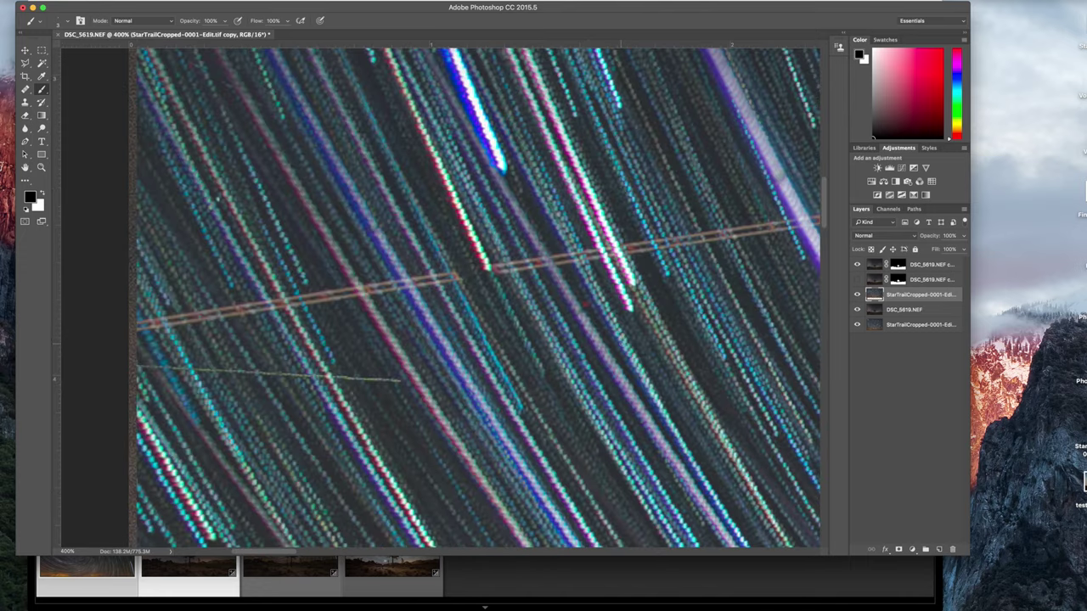
pyautogui.hscroll(-3, 474, 297)
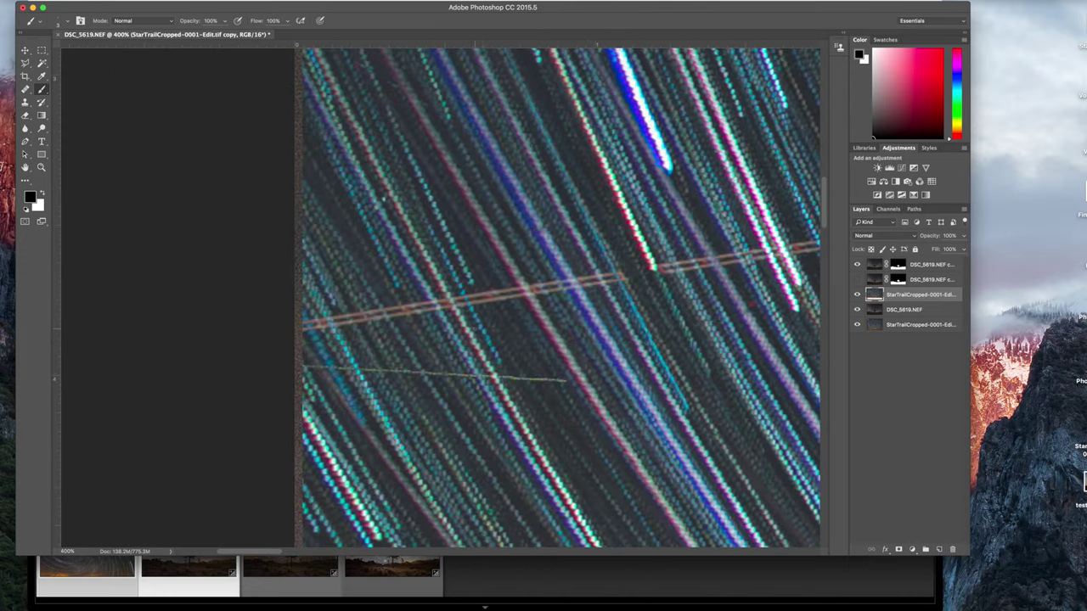
# Paint out stretches of the red satellite trail with the content-aware Spot Healing Brush.
pyautogui.click(27, 90)
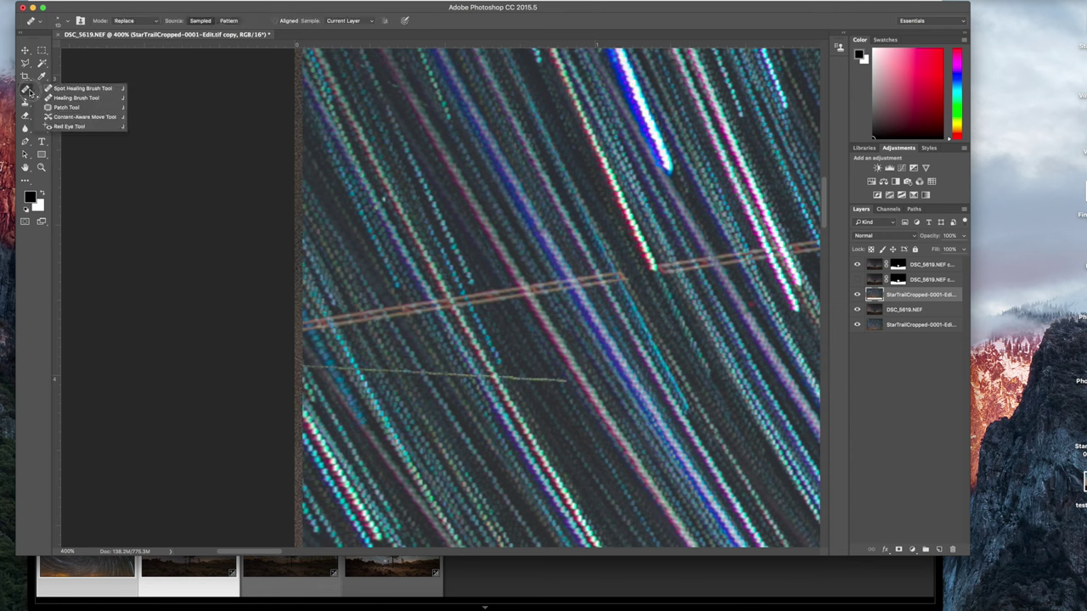
pyautogui.click(52, 89)
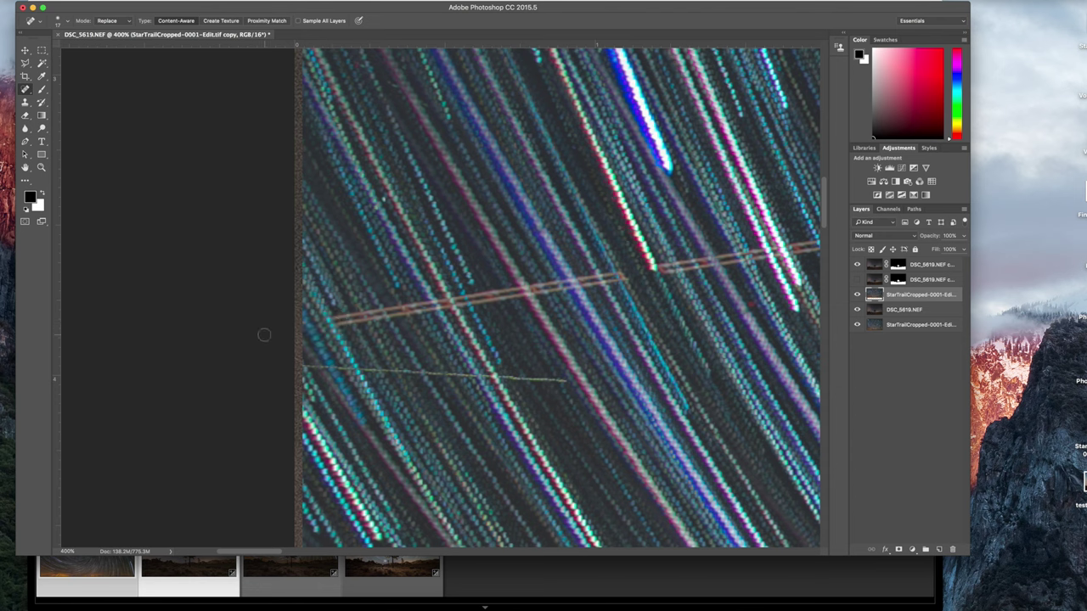
pyautogui.moveTo(329, 322); pyautogui.dragTo(423, 307)
pyautogui.moveTo(333, 316)
pyautogui.mouseDown()
pyautogui.moveTo(628, 275)
pyautogui.moveTo(513, 294)
pyautogui.mouseUp()
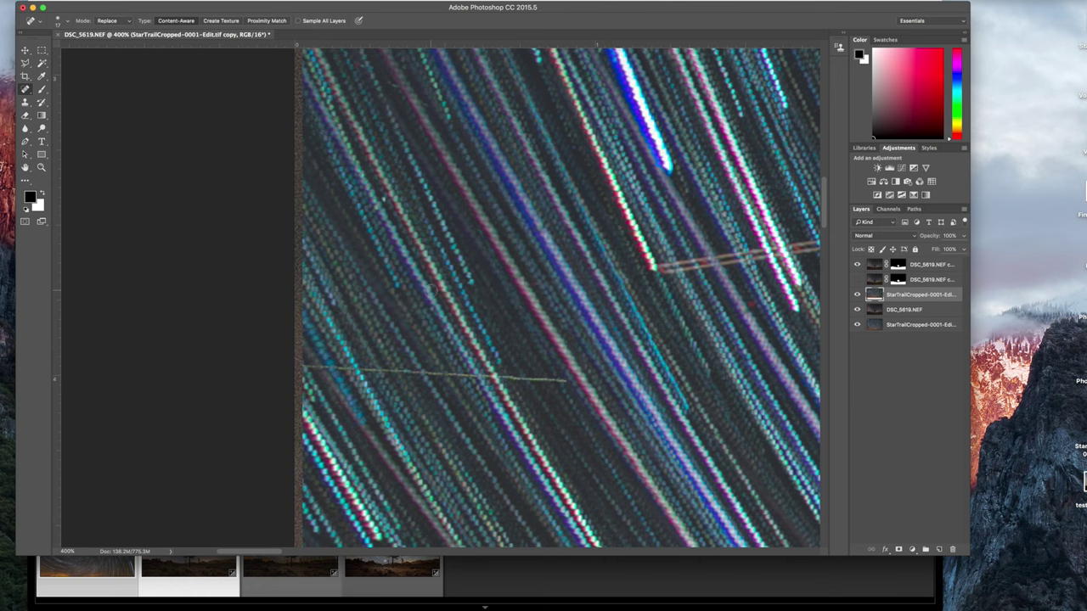
pyautogui.hscroll(10, 628, 327)
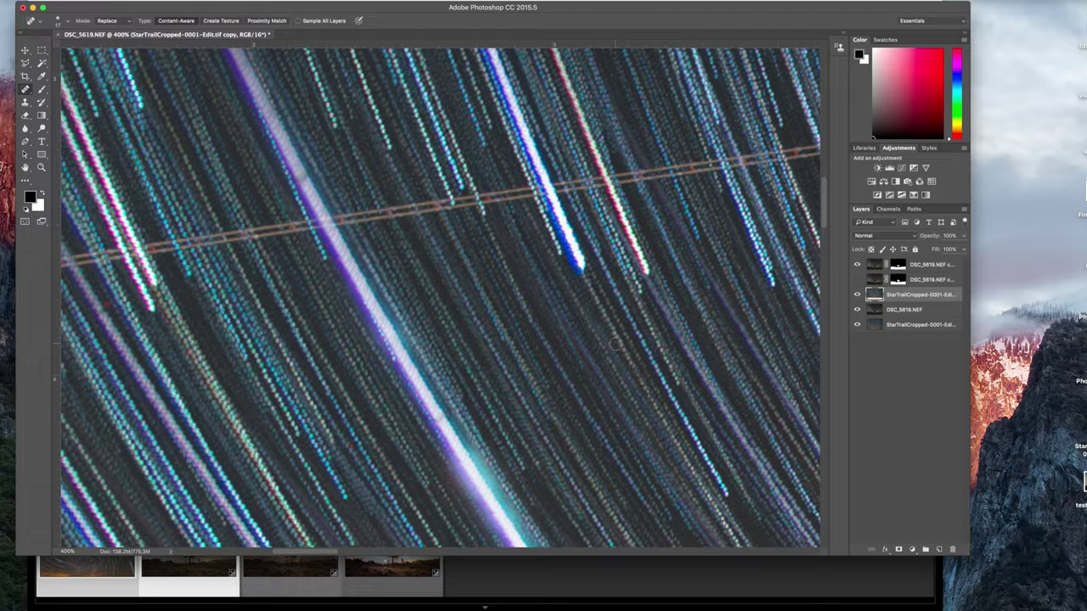
pyautogui.scroll(-15, 615, 343)
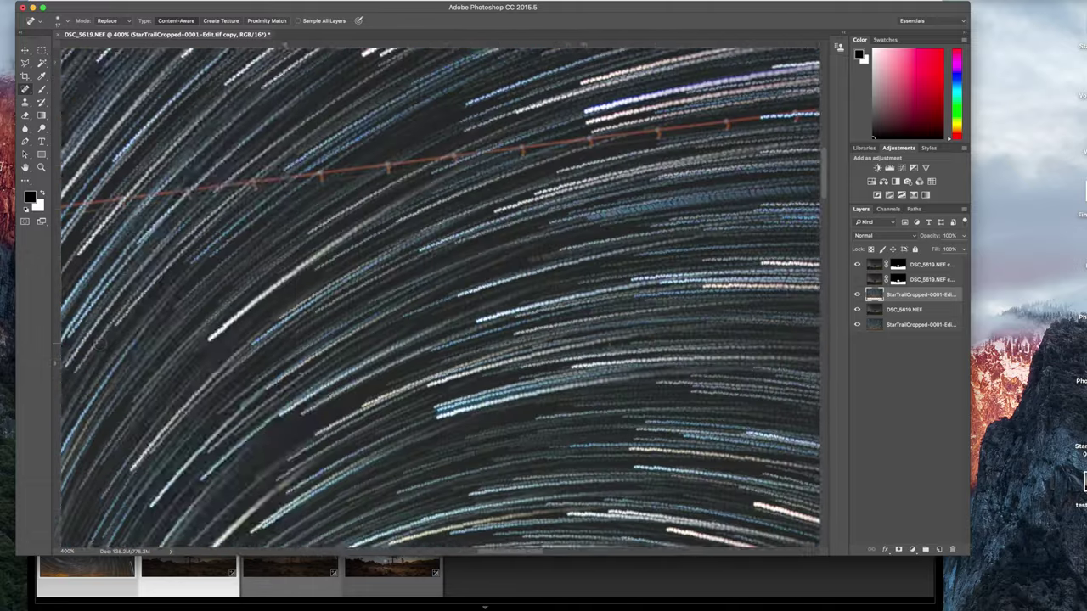
pyautogui.scroll(-12, 440, 297)
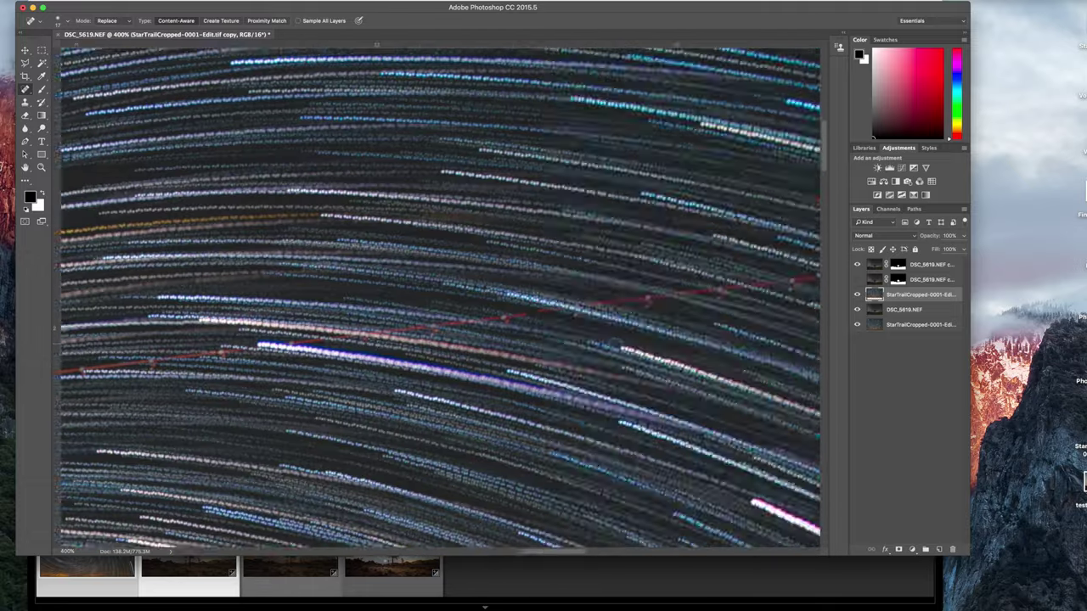
pyautogui.scroll(10, 494, 335)
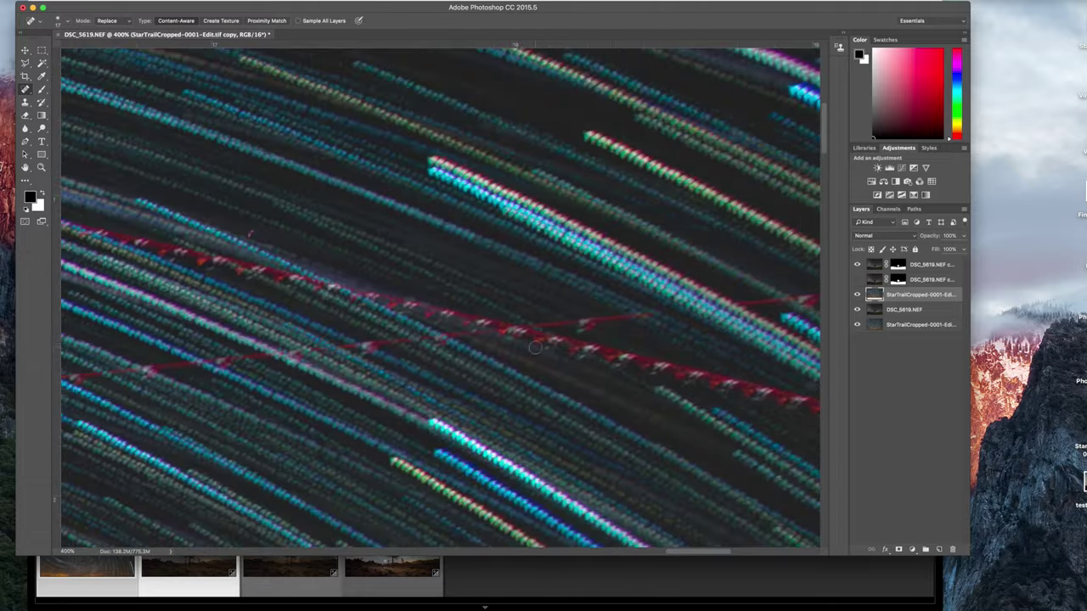
pyautogui.moveTo(494, 335)
pyautogui.mouseDown()
pyautogui.moveTo(527, 327)
pyautogui.moveTo(518, 331)
pyautogui.mouseUp()
# Undo the last heal, then paint over a red trail fragment with the Healing Brush at 600%.
pyautogui.click(19, 6)
pyautogui.click(24, 96)
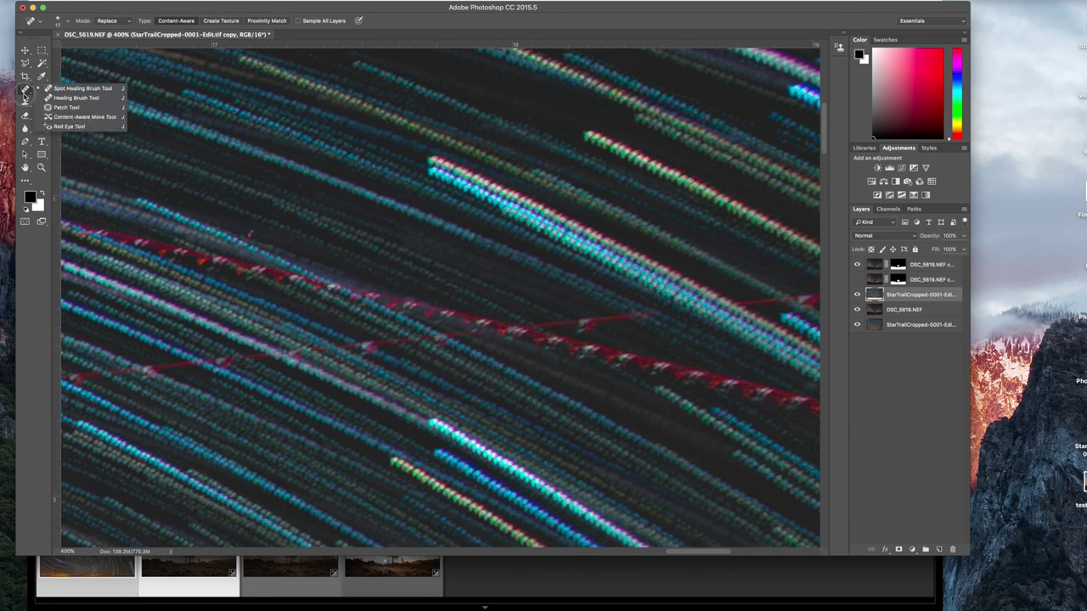
pyautogui.click(70, 98)
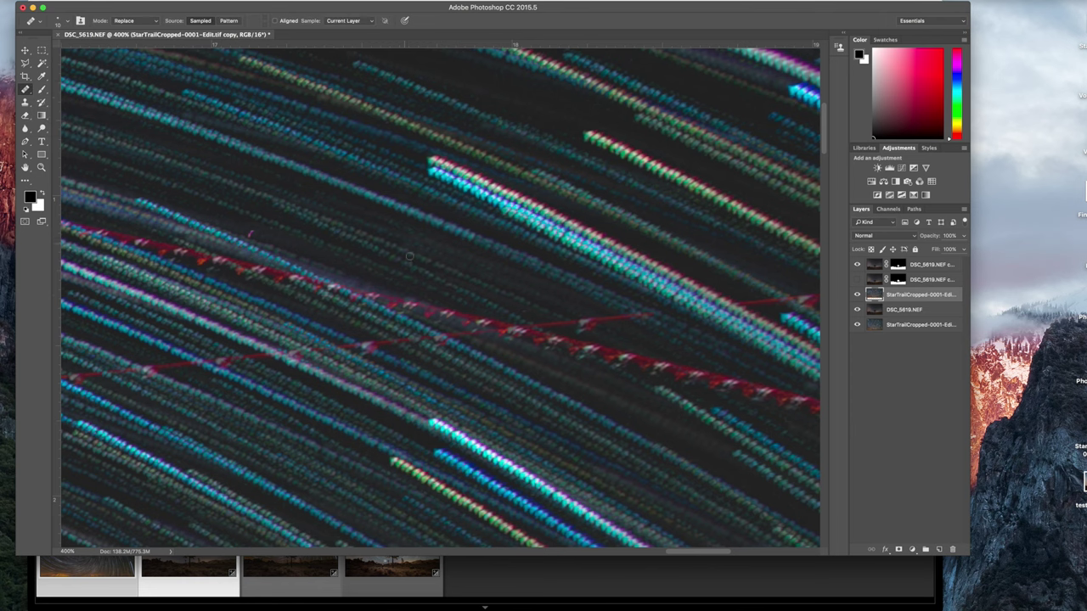
pyautogui.scroll(2, 672, 307)
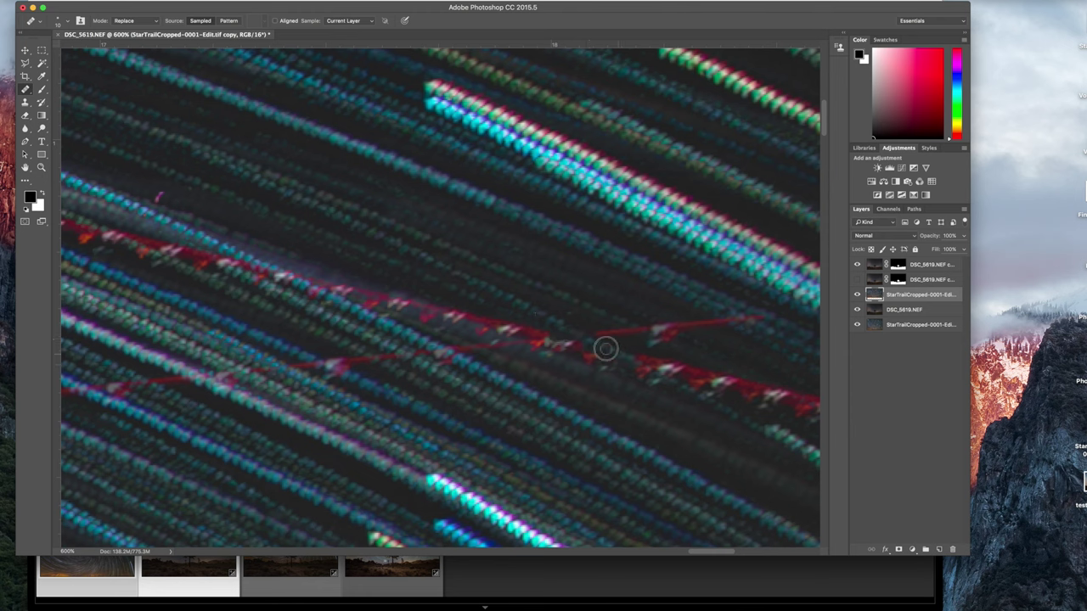
pyautogui.moveTo(613, 349)
pyautogui.mouseDown()
pyautogui.moveTo(657, 364)
pyautogui.moveTo(624, 360)
pyautogui.mouseUp()
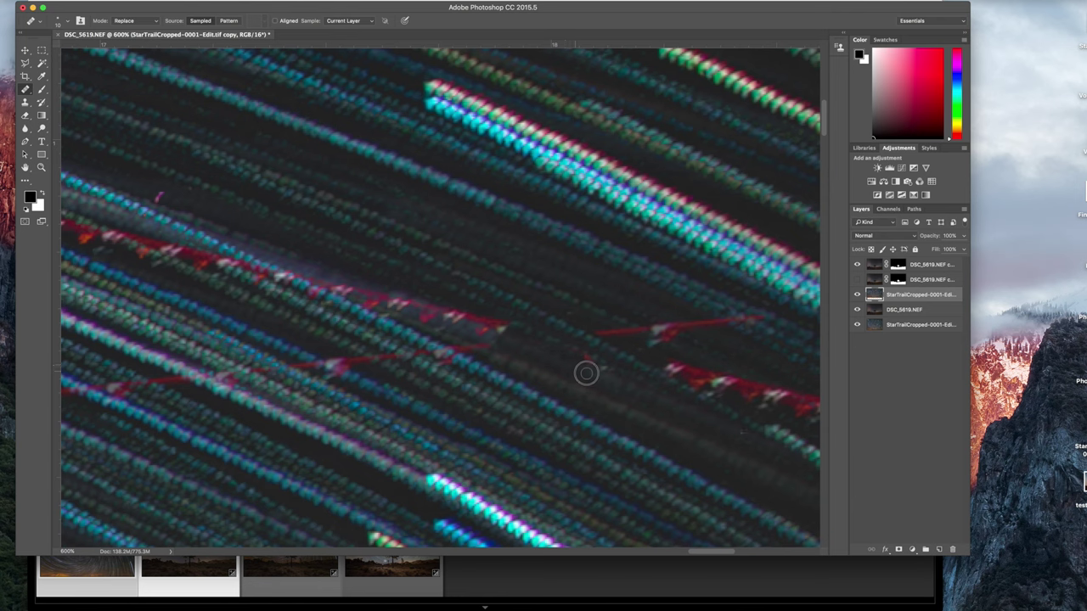
pyautogui.scroll(-5, 628, 261)
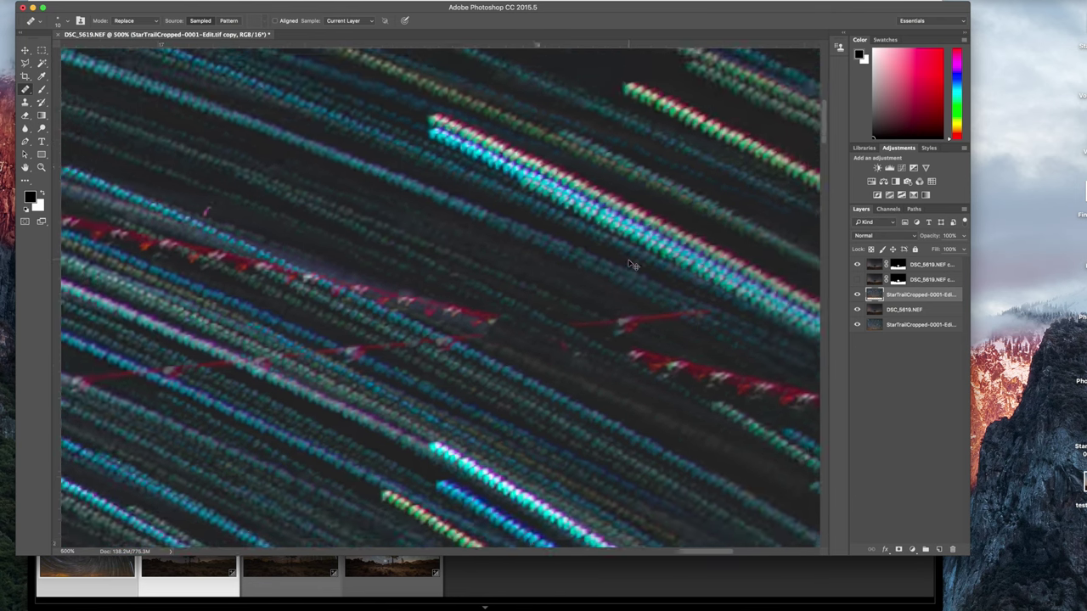
pyautogui.scroll(-8, 631, 264)
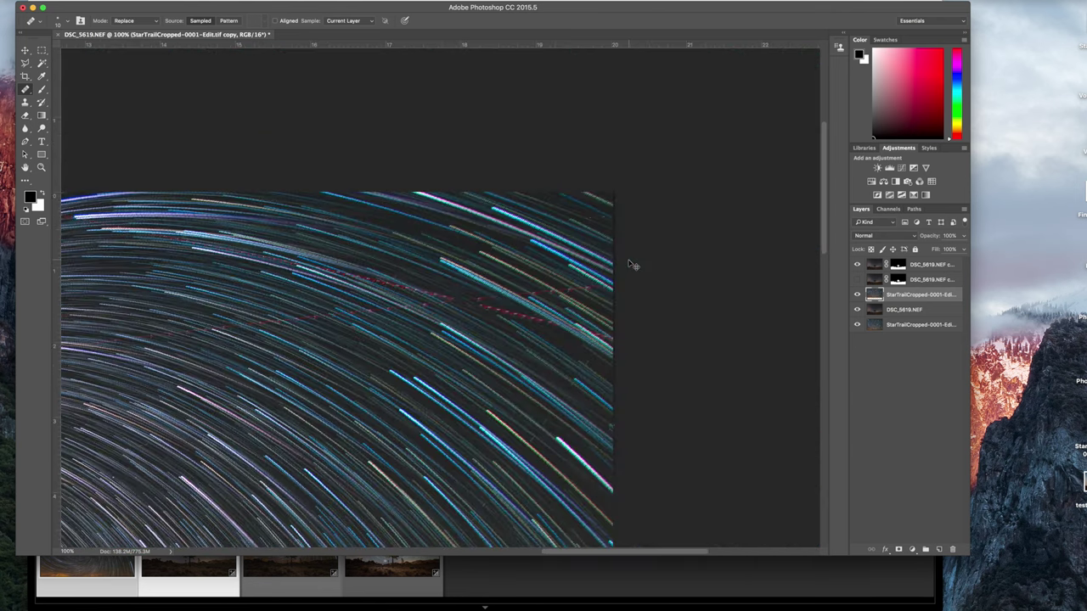
pyautogui.scroll(-1, 632, 265)
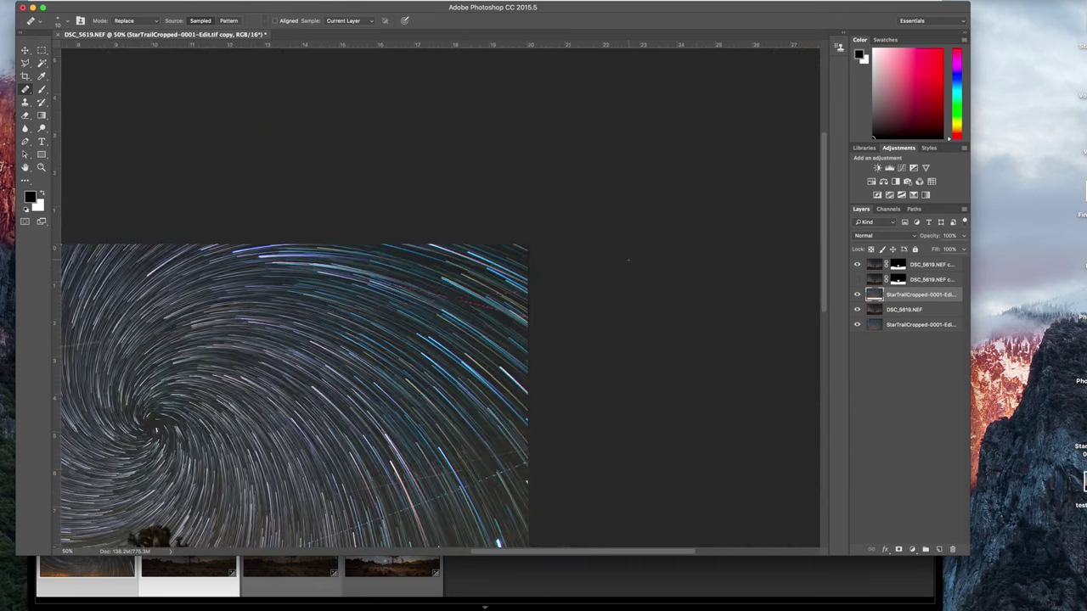
pyautogui.hscroll(-10, 628, 261)
pyautogui.scroll(-5, 628, 261)
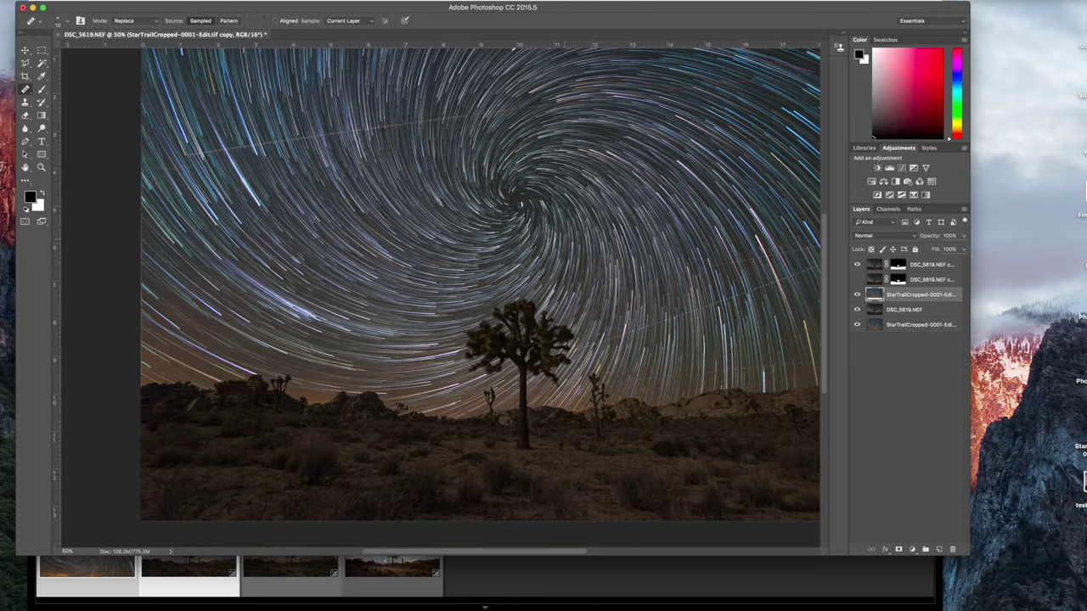
pyautogui.hscroll(6, 440, 282)
pyautogui.hscroll(-2, 439, 282)
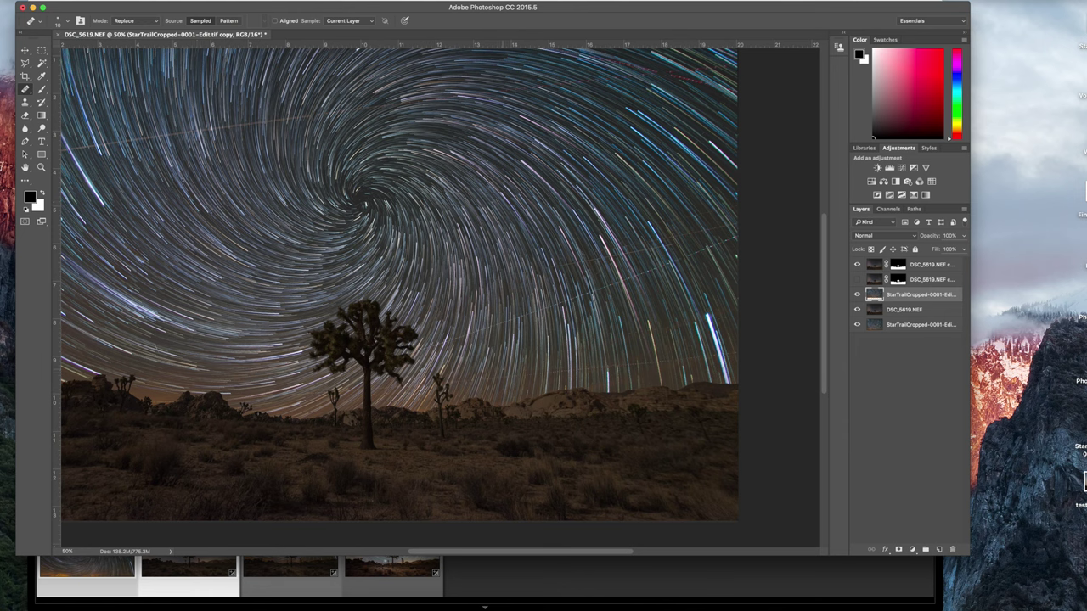
# Flatten the image into one Background layer, discarding hidden layers.
pyautogui.rightClick(923, 326)
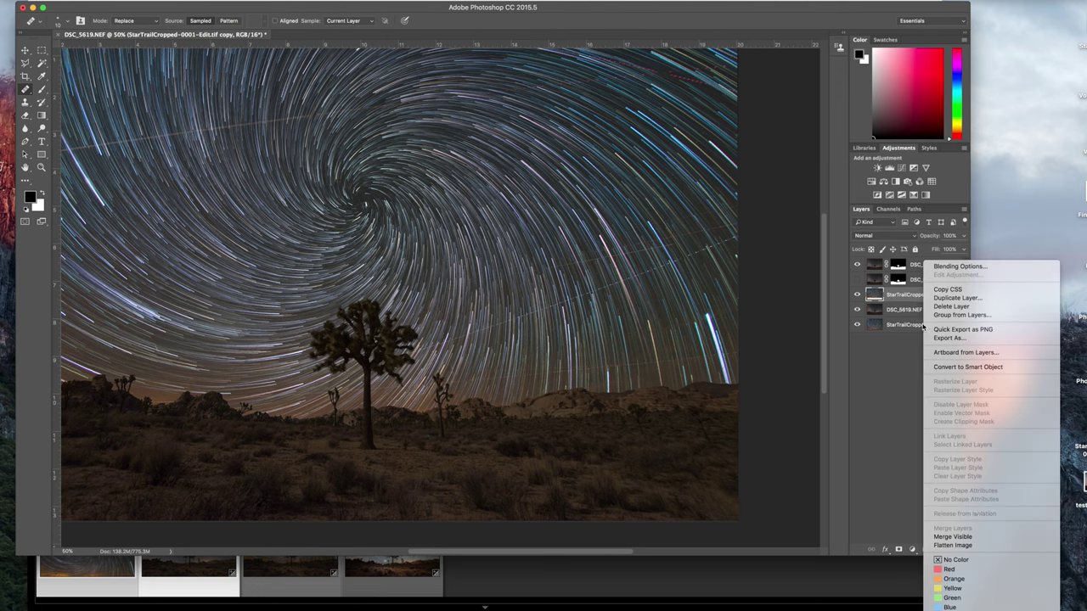
pyautogui.click(953, 545)
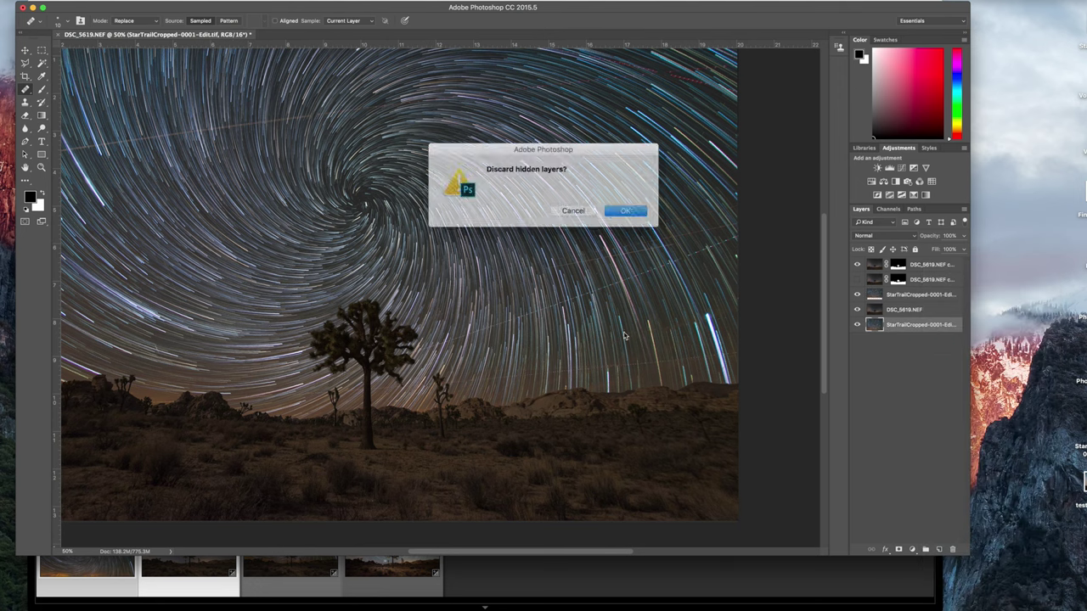
pyautogui.click(619, 209)
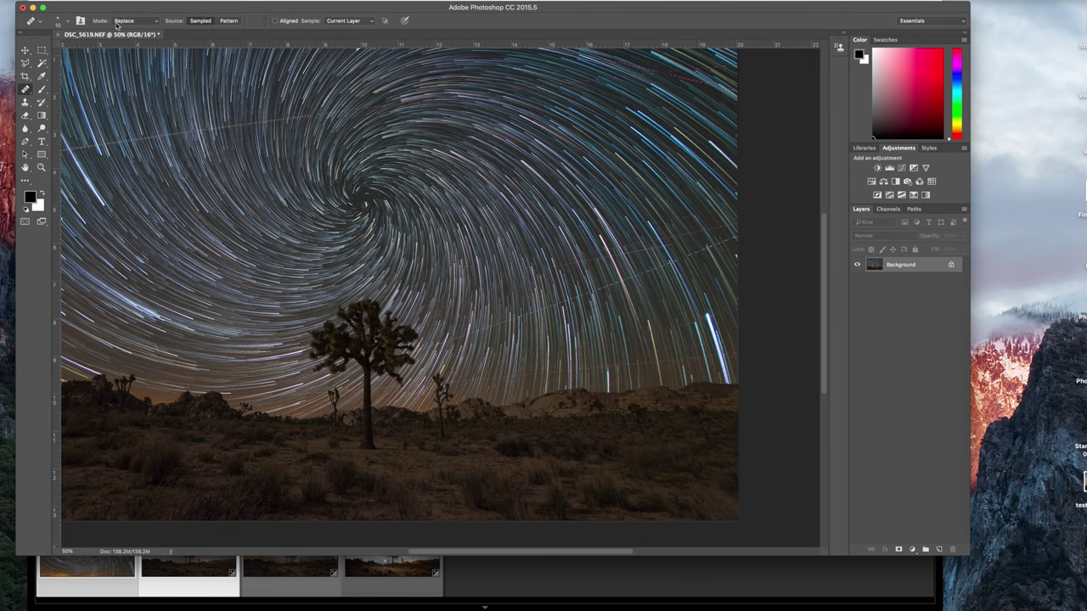
# Save the flattened composite and return to Lightroom.
pyautogui.click(8, 0)
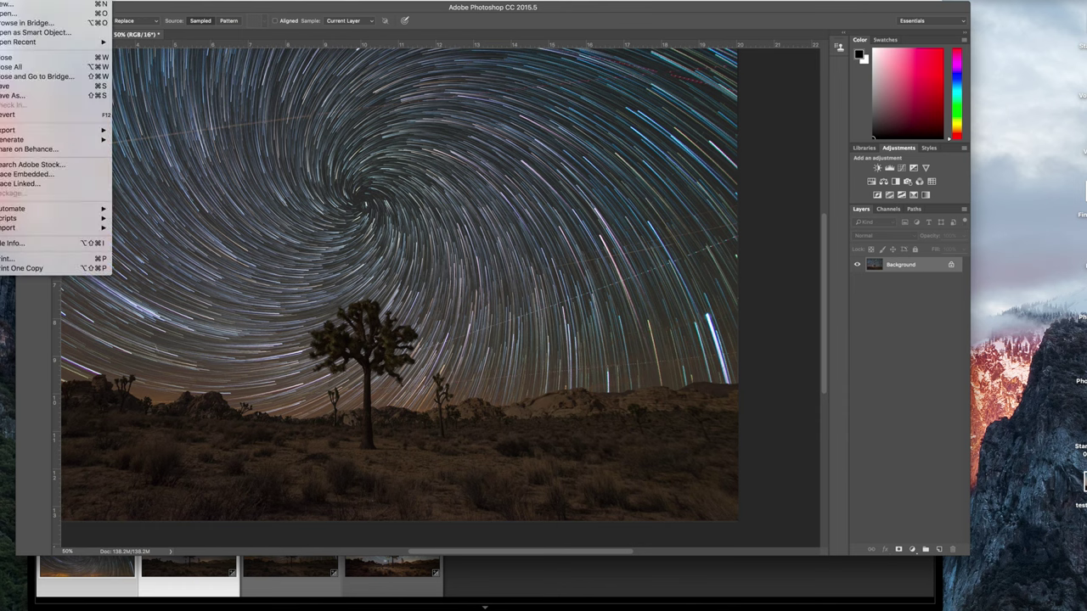
pyautogui.click(33, 85)
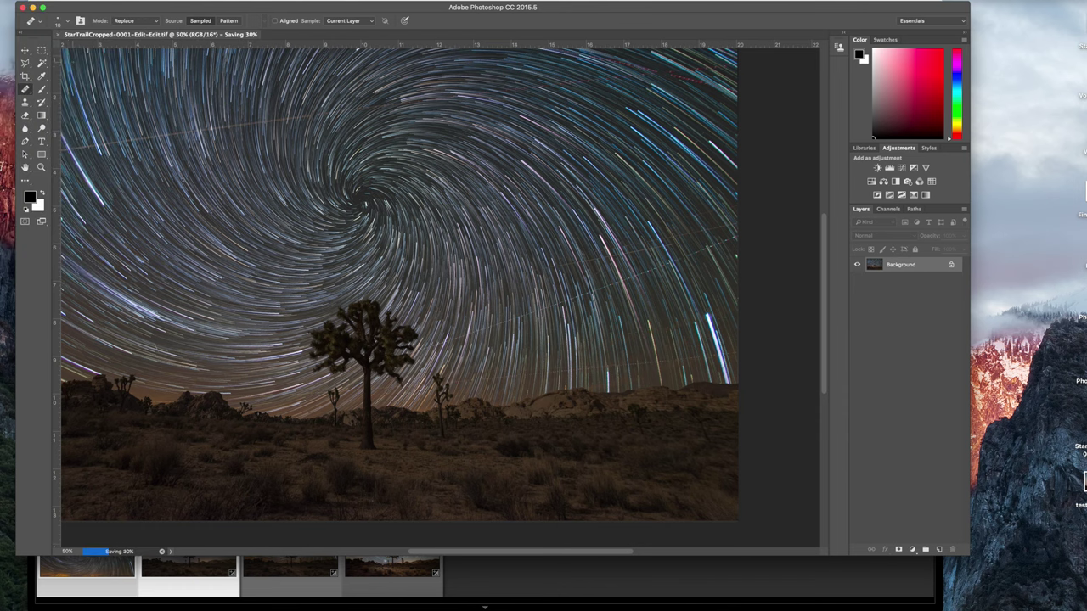
pyautogui.click(433, 565)
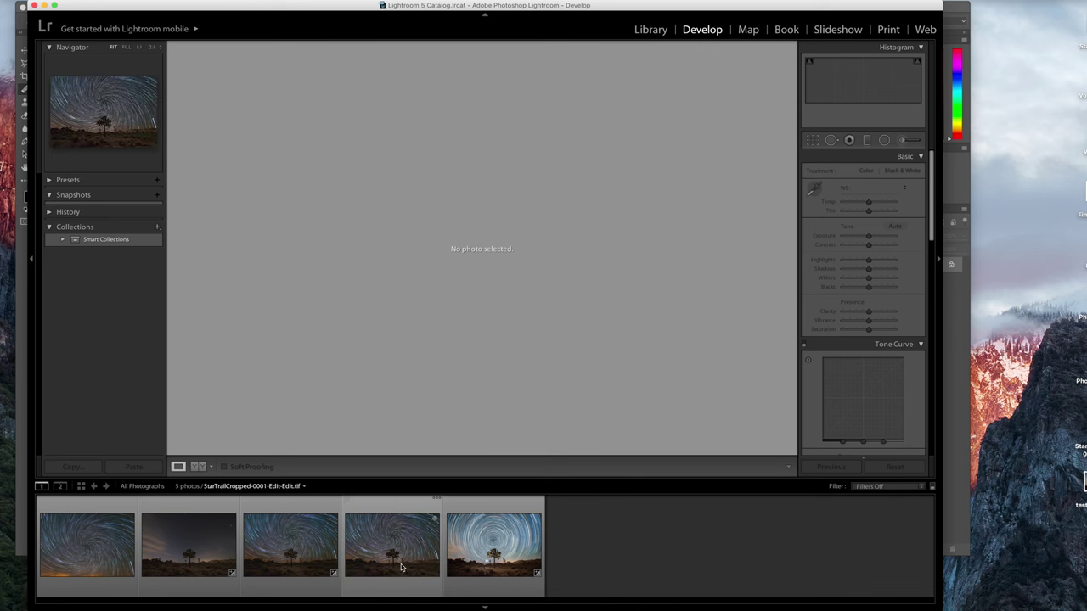
# Open StarTrailCropped-0001-Edit-Edit.tif in Develop and raise Shadows to +29.
pyautogui.click(403, 567)
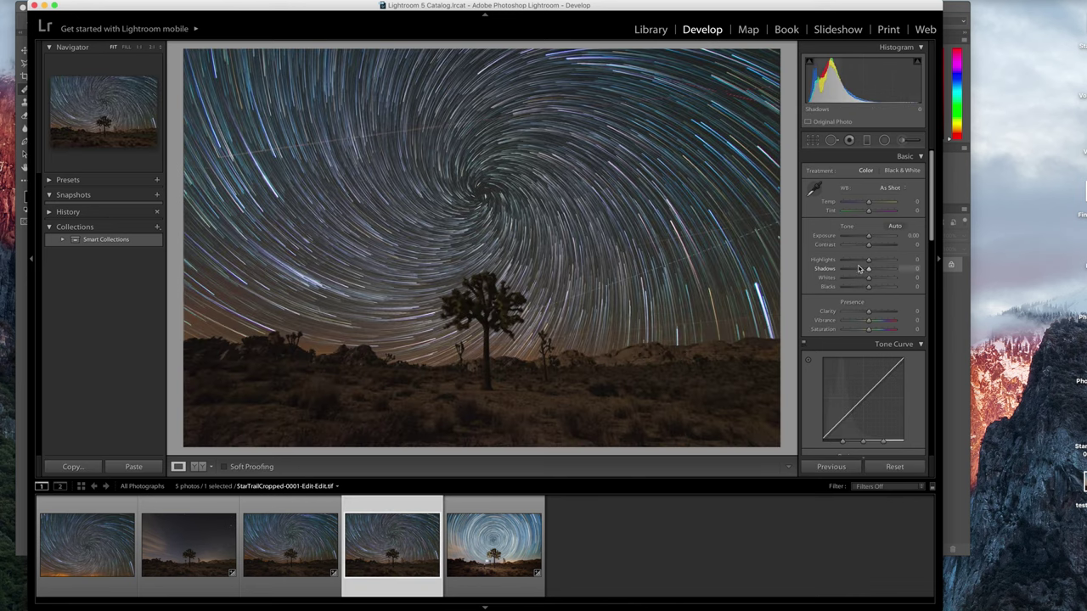
pyautogui.moveTo(867, 269); pyautogui.dragTo(876, 270)
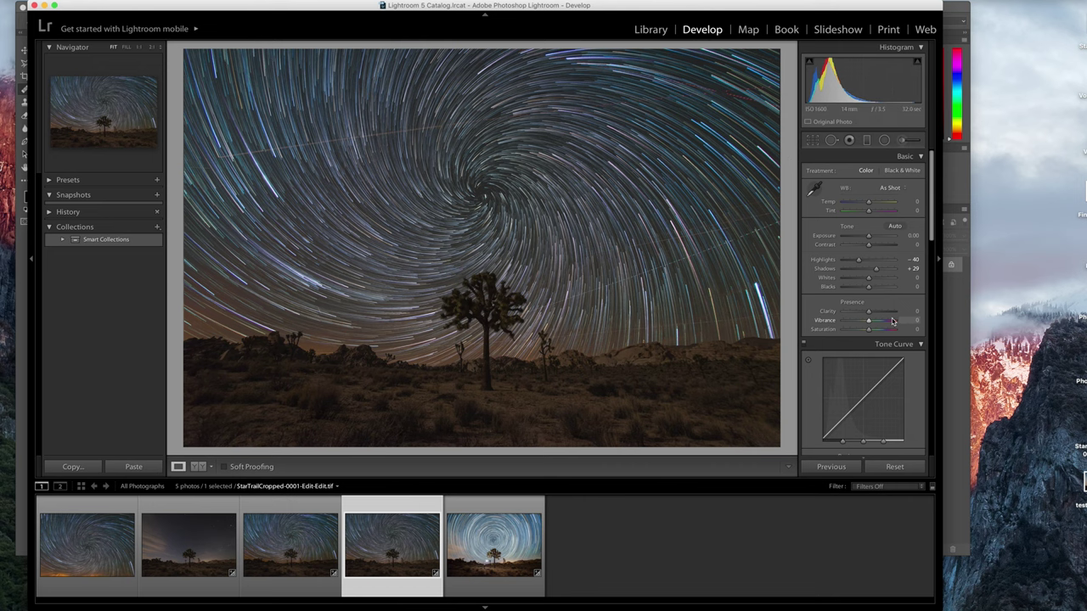
# Load FinalImage.jpg from the filmstrip into Develop.
pyautogui.click(288, 554)
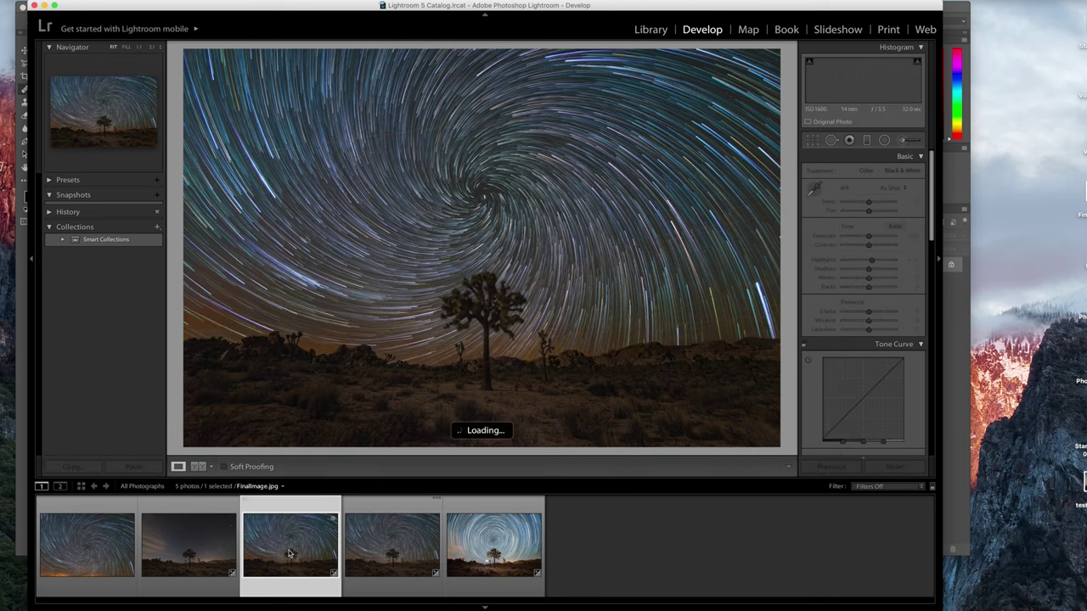